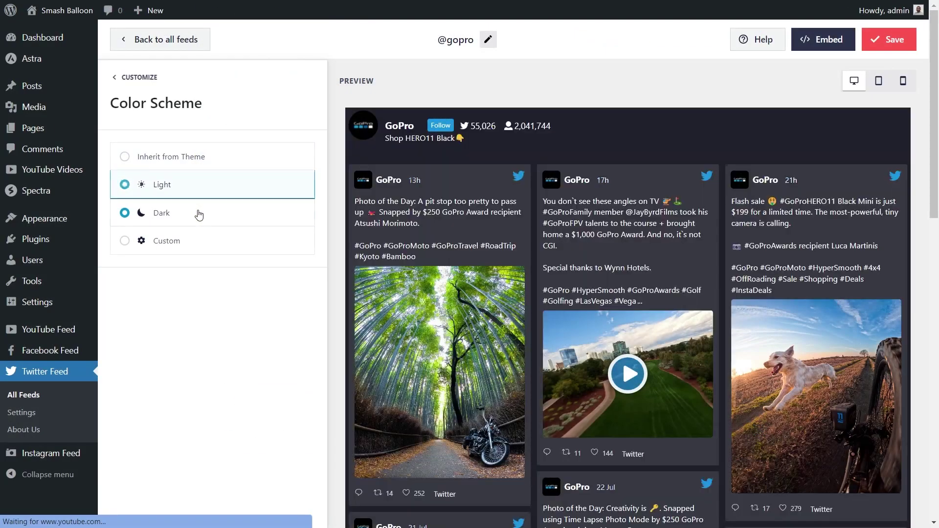
Select the Dark colour scheme instead of Light for the Twitter feed
{"action": "left_click", "coordinate": [199, 212]}
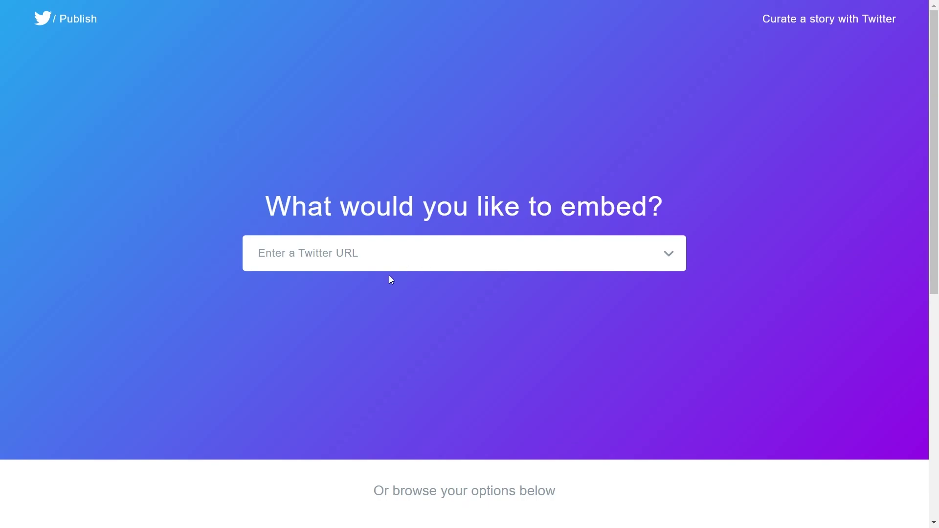
{"action": "left_click", "coordinate": [380, 259]}
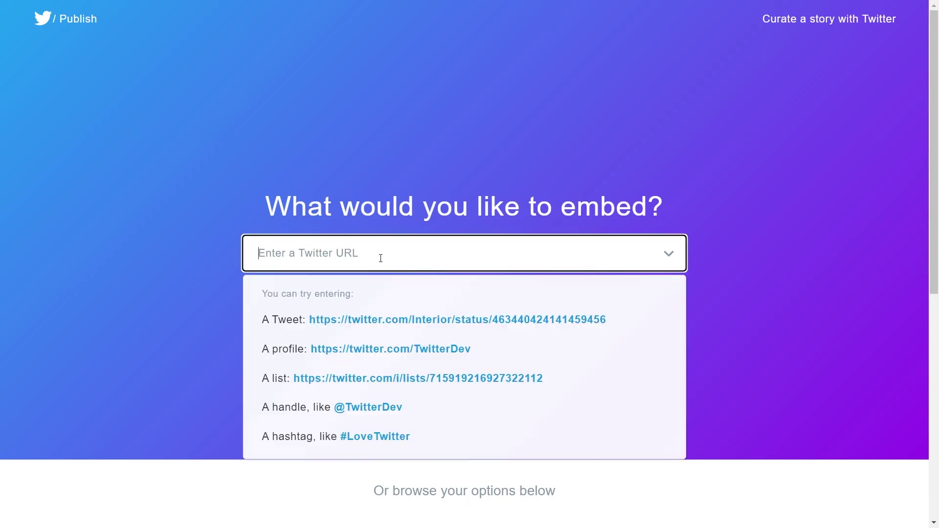
{"action": "type", "text": "https://twitter.com/gopro"}
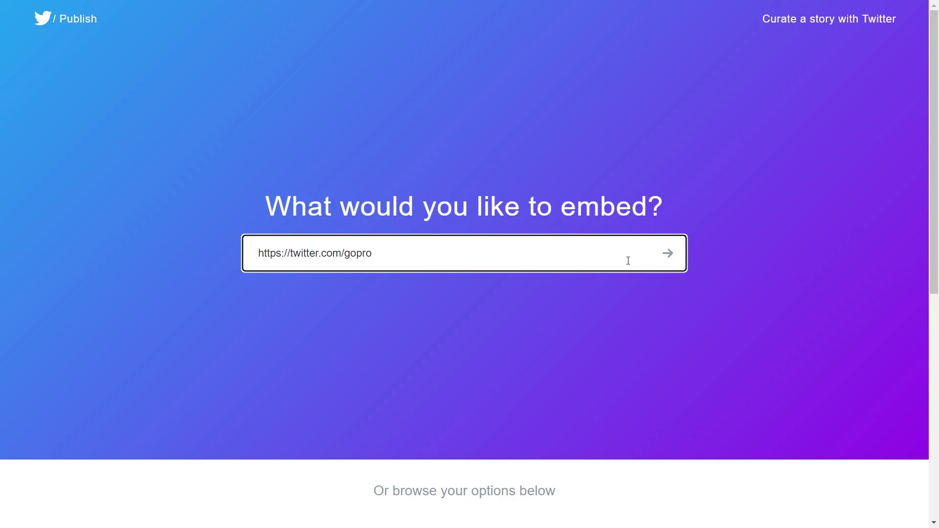
{"action": "left_click", "coordinate": [668, 253]}
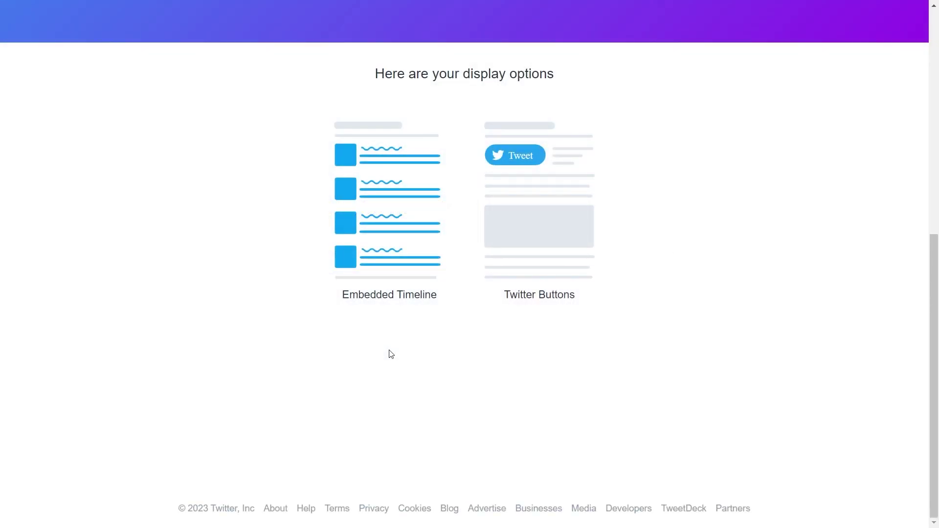
{"action": "left_click", "coordinate": [516, 264]}
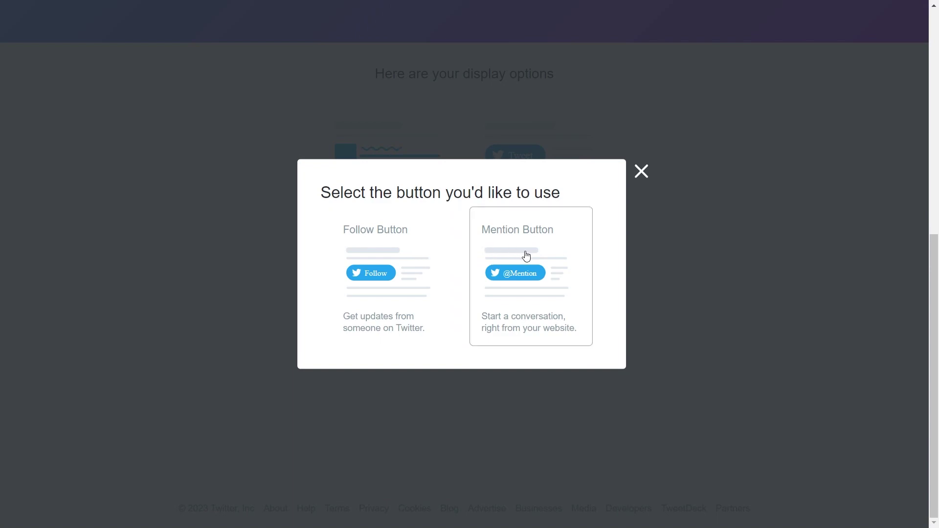
{"action": "left_click", "coordinate": [640, 171]}
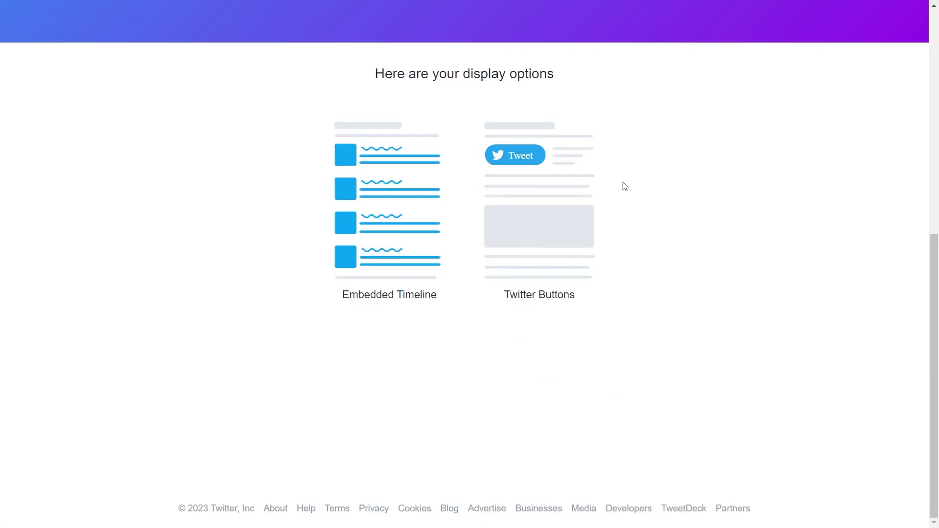
{"action": "left_click", "coordinate": [409, 193]}
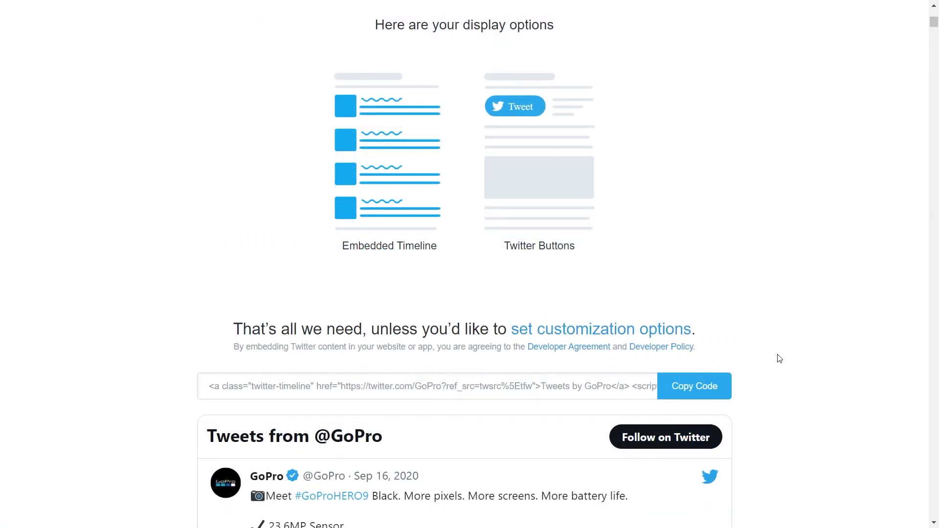
{"action": "scroll", "coordinate": [778, 337], "scroll_direction": "down", "scroll_amount": 6}
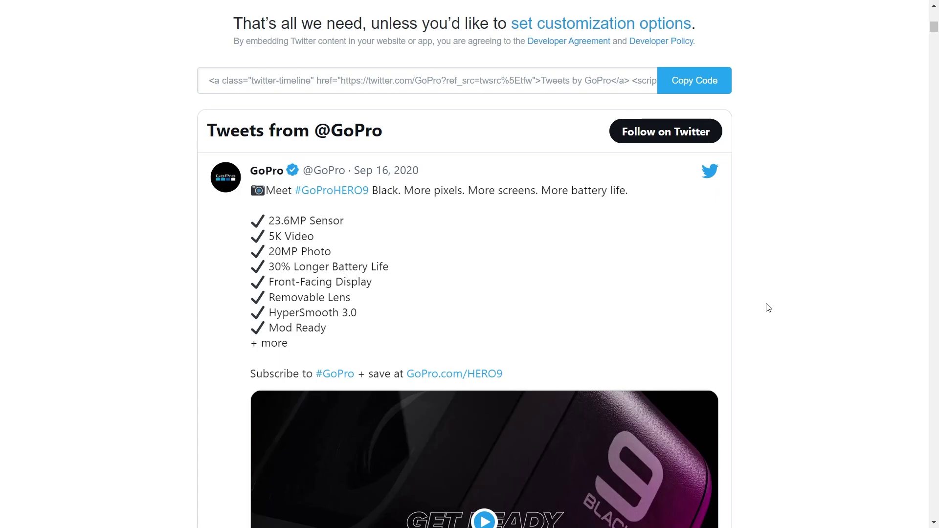
{"action": "scroll", "coordinate": [769, 308], "scroll_direction": "up", "scroll_amount": 2}
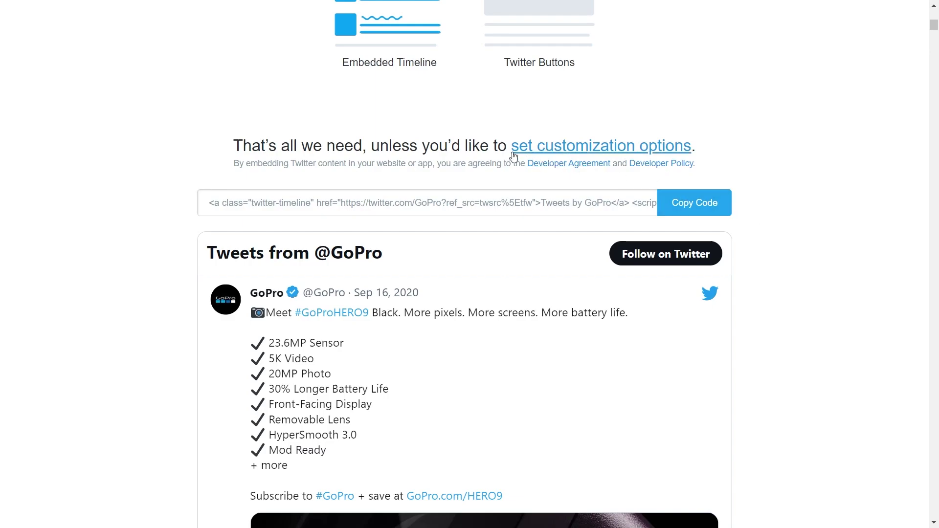
Set the GoPro timeline theme to Dark, keep language on Automatic, and update the code
{"action": "left_click", "coordinate": [684, 156]}
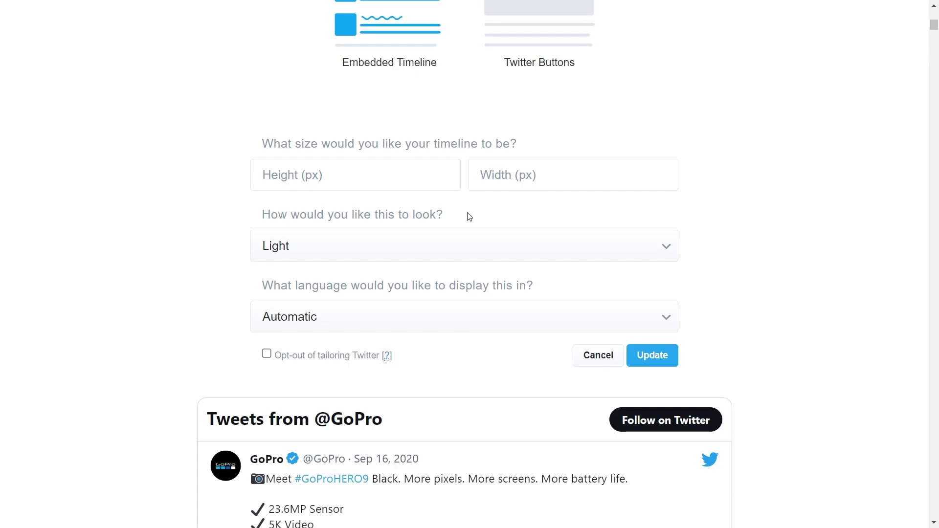
{"action": "scroll", "coordinate": [765, 438], "scroll_direction": "down", "scroll_amount": 4}
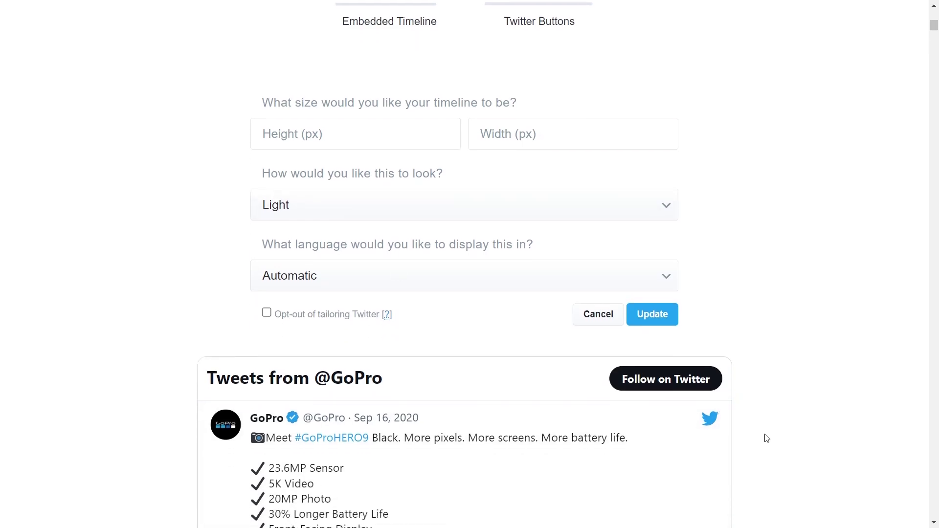
{"action": "scroll", "coordinate": [767, 439], "scroll_direction": "up", "scroll_amount": 4}
{"action": "left_click", "coordinate": [348, 255]}
{"action": "left_click", "coordinate": [338, 286]}
{"action": "scroll", "coordinate": [338, 286], "scroll_direction": "down", "scroll_amount": 5}
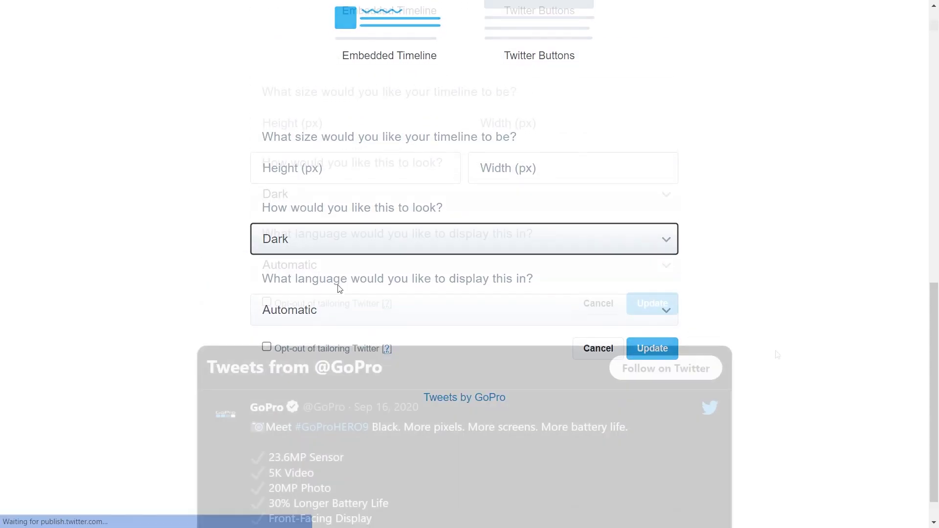
{"action": "scroll", "coordinate": [778, 355], "scroll_direction": "up", "scroll_amount": 4}
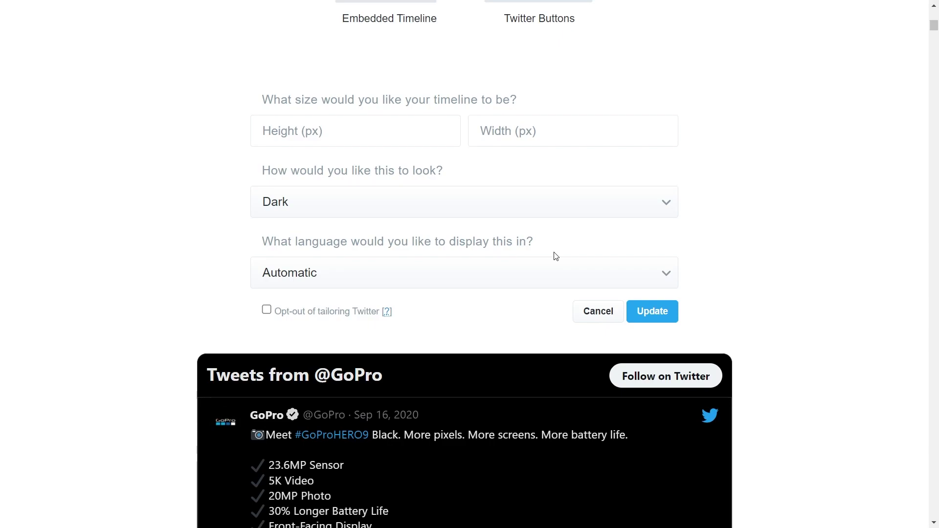
{"action": "left_click", "coordinate": [493, 275]}
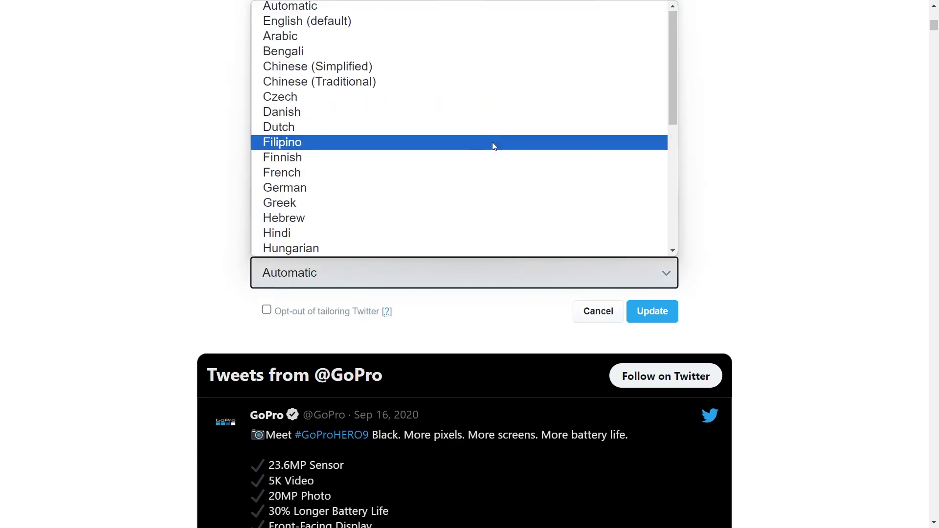
{"action": "left_click", "coordinate": [482, 7]}
{"action": "left_click", "coordinate": [664, 313]}
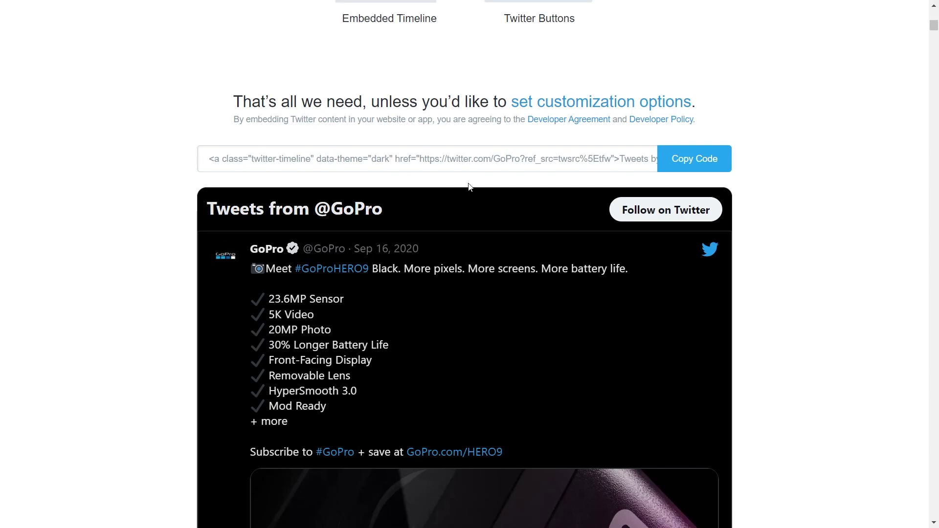
Paste the copied timeline embed code into a Custom HTML block and preview it
{"action": "left_click", "coordinate": [675, 163]}
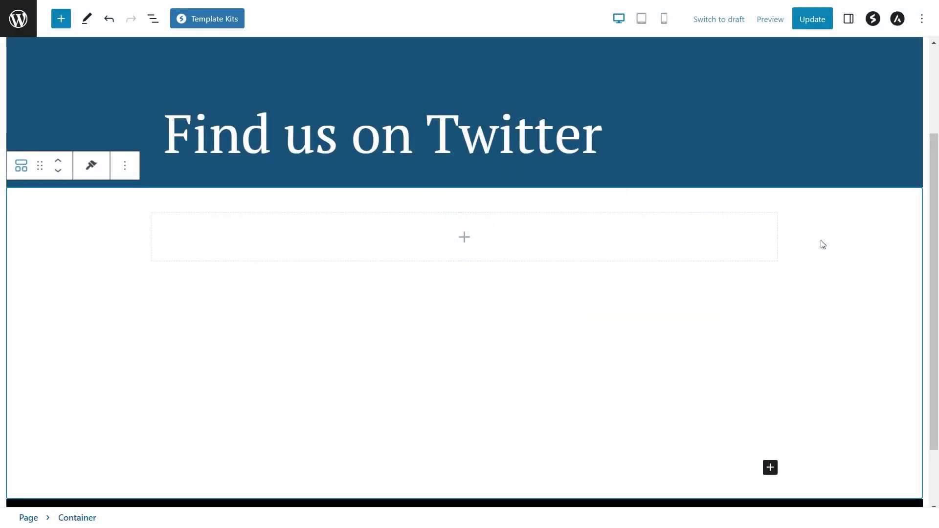
{"action": "left_click", "coordinate": [463, 240]}
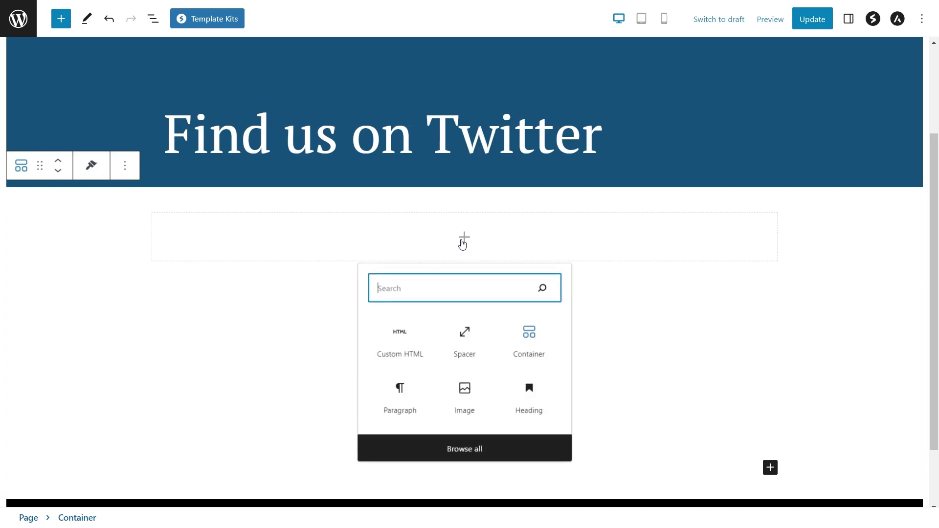
{"action": "type", "text": "Custom HTML"}
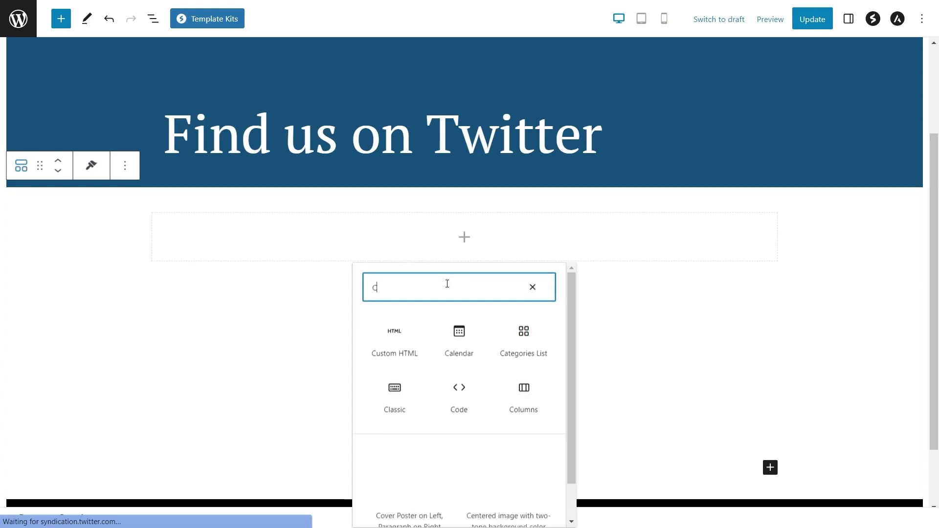
{"action": "left_click", "coordinate": [401, 332]}
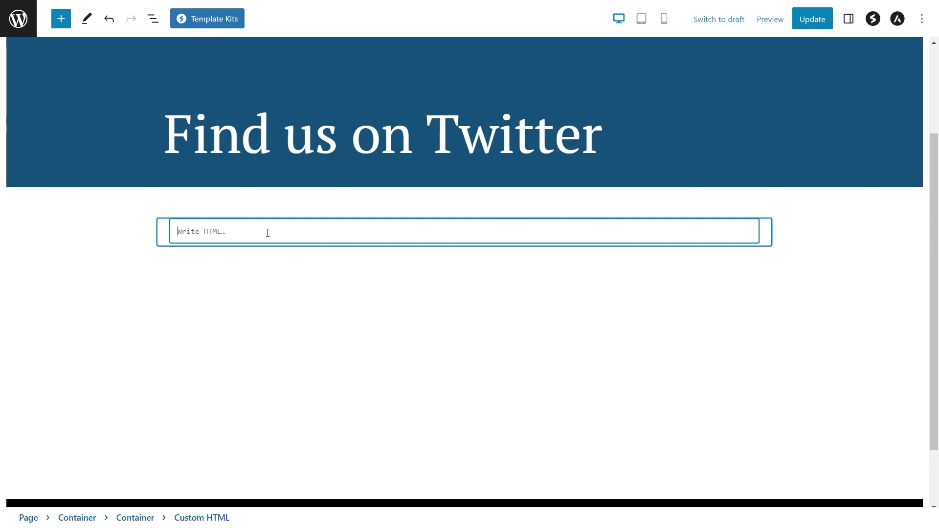
{"action": "key", "text": "ctrl+v"}
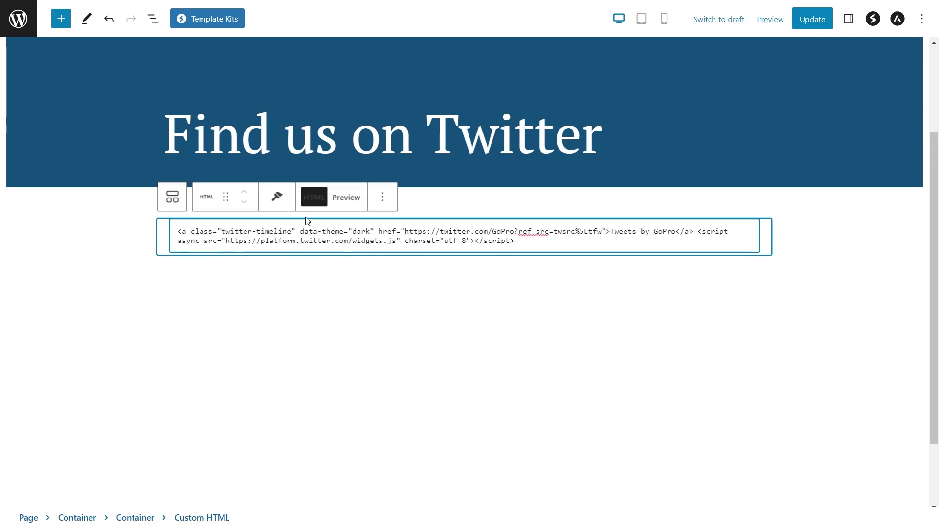
{"action": "left_click", "coordinate": [346, 197]}
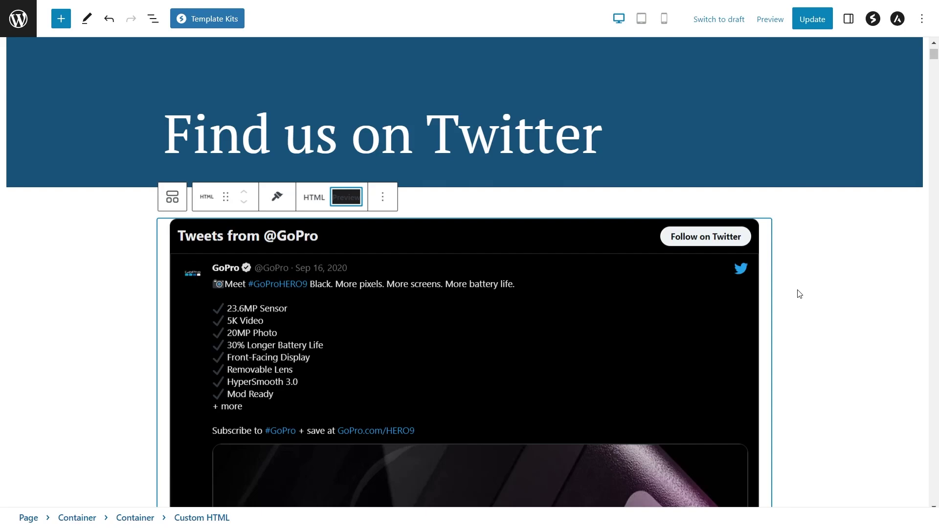
Update the 'Find us on Twitter' page and view it live
{"action": "scroll", "coordinate": [800, 294], "scroll_direction": "down", "scroll_amount": 14}
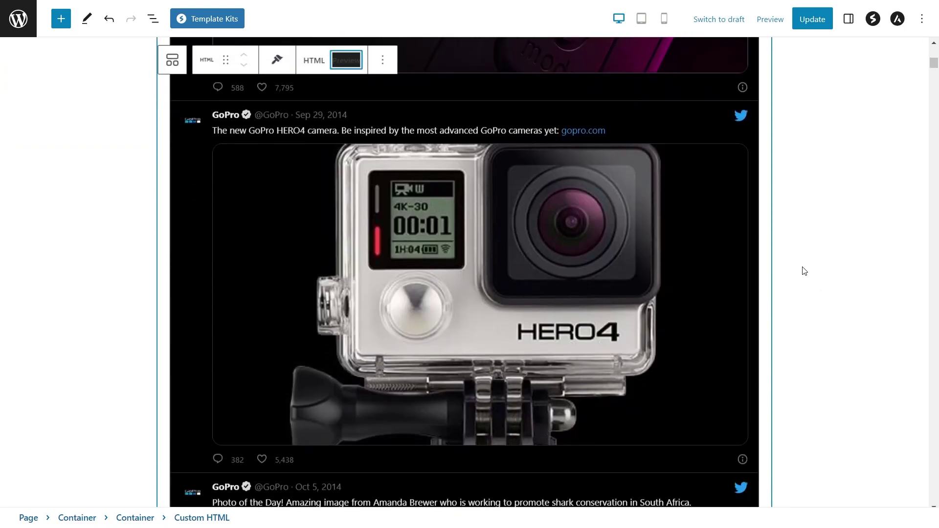
{"action": "left_click", "coordinate": [817, 22]}
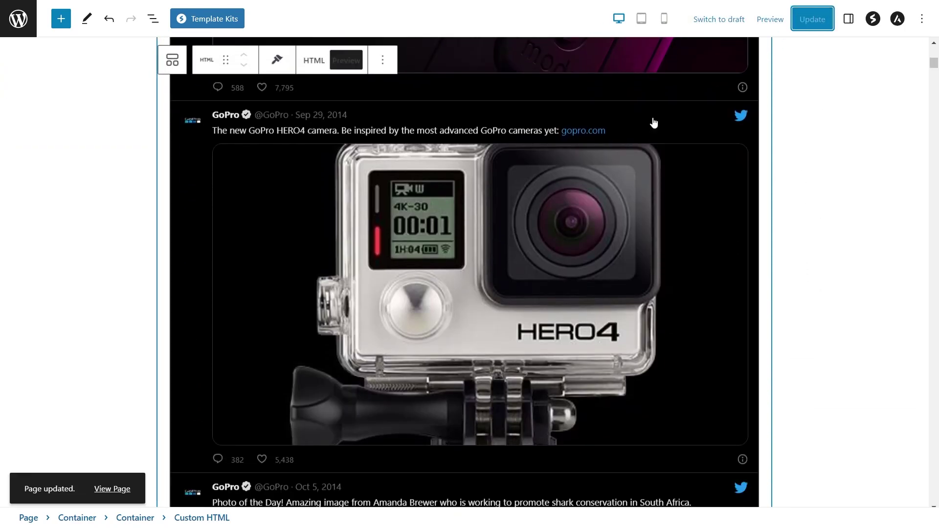
{"action": "left_click", "coordinate": [112, 489]}
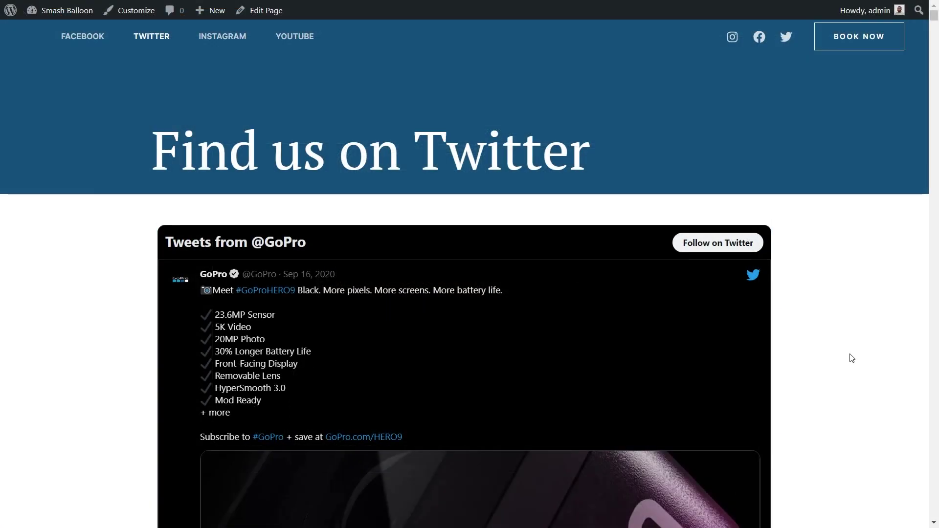
{"action": "scroll", "coordinate": [851, 359], "scroll_direction": "down", "scroll_amount": 12}
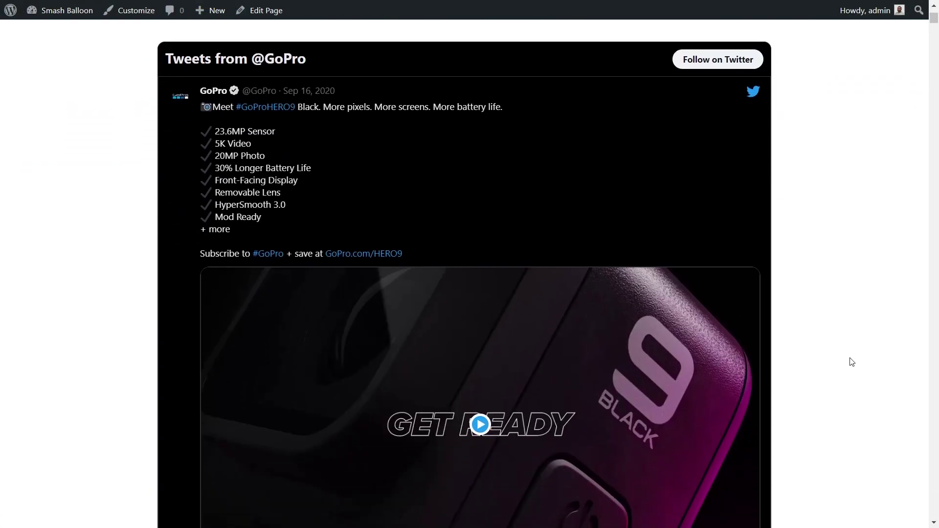
{"action": "scroll", "coordinate": [852, 365], "scroll_direction": "down", "scroll_amount": 6}
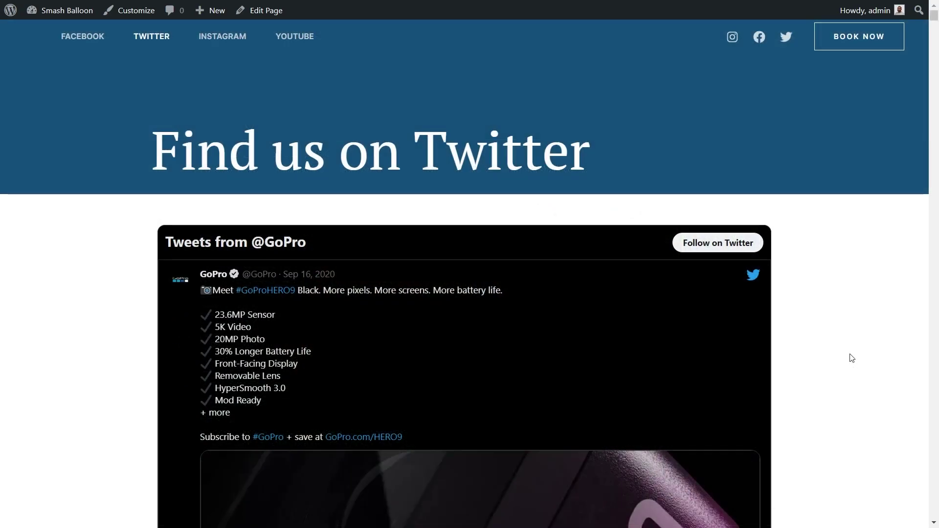
{"action": "scroll", "coordinate": [852, 358], "scroll_direction": "down", "scroll_amount": 12}
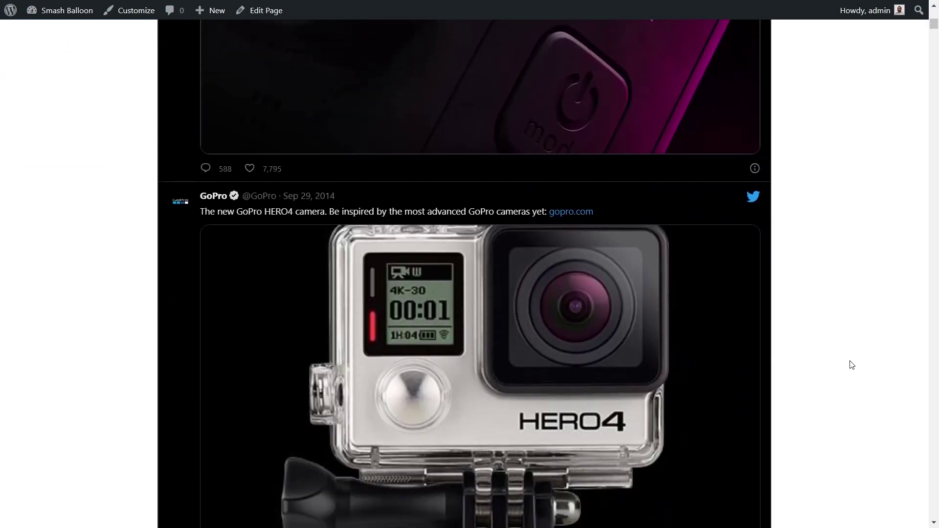
{"action": "scroll", "coordinate": [852, 365], "scroll_direction": "down", "scroll_amount": 10}
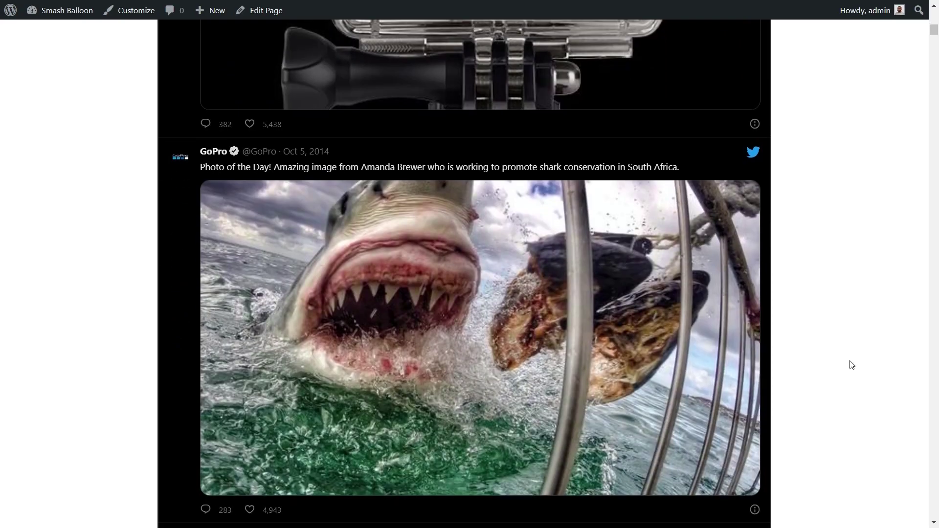
{"action": "scroll", "coordinate": [852, 365], "scroll_direction": "down", "scroll_amount": 4}
{"action": "scroll", "coordinate": [852, 365], "scroll_direction": "down", "scroll_amount": 6}
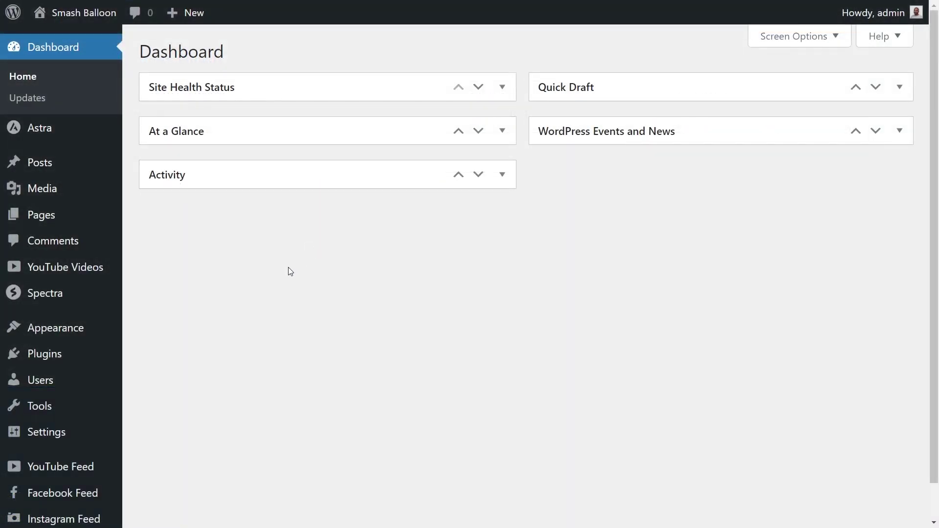
Upload, install and activate the Custom Twitter Feeds Pro Developer 2.2.5 plugin zip
{"action": "mouse_move", "coordinate": [75, 354]}
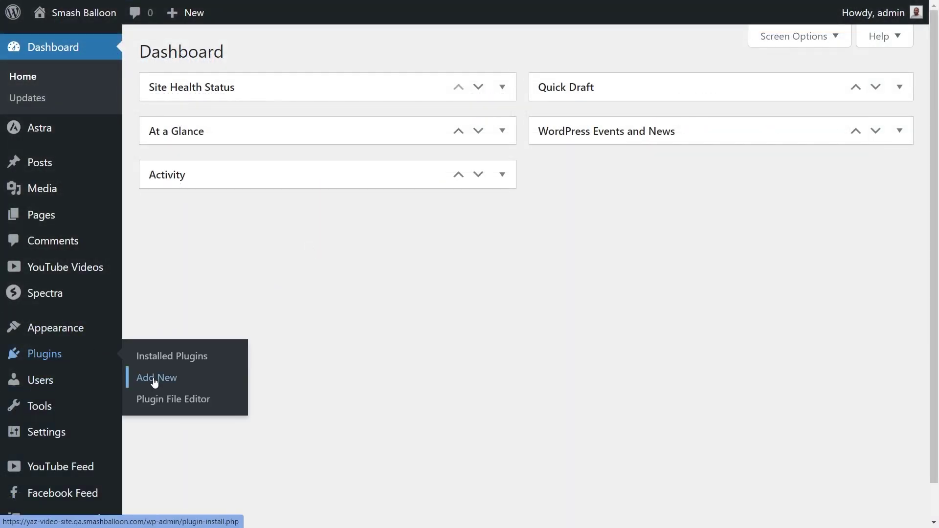
{"action": "left_click", "coordinate": [155, 380]}
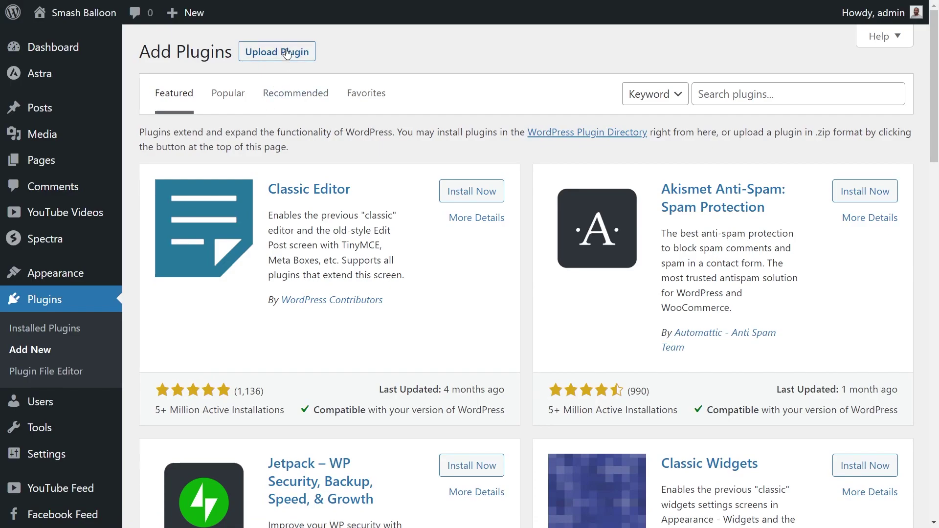
{"action": "left_click", "coordinate": [287, 53]}
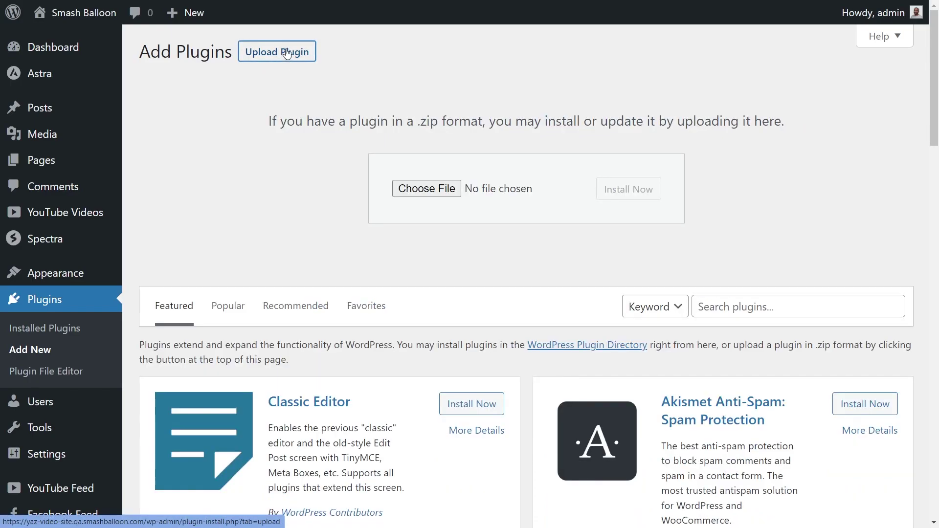
{"action": "left_click", "coordinate": [425, 190]}
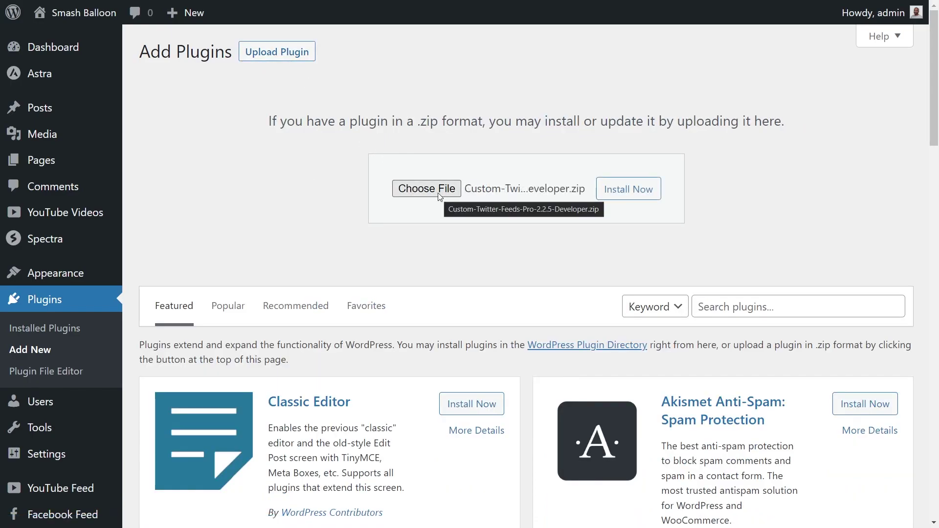
{"action": "left_click", "coordinate": [626, 189]}
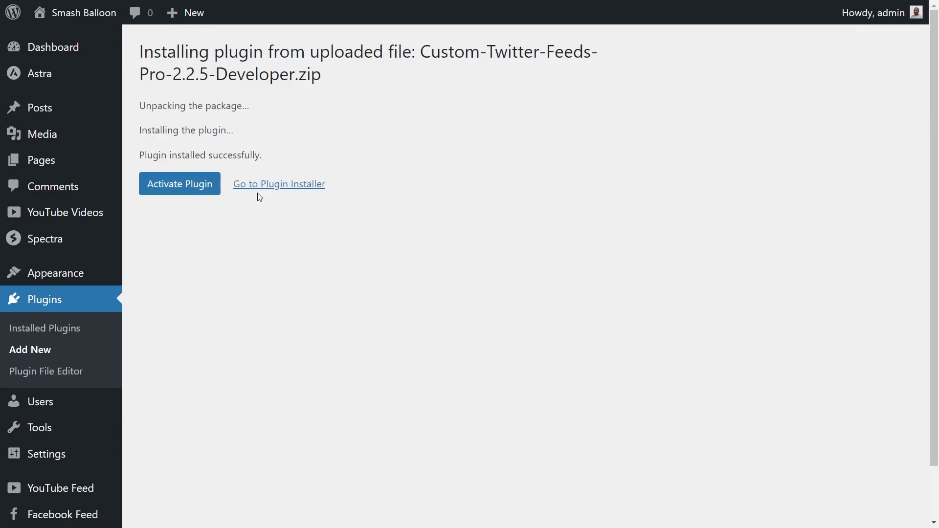
{"action": "left_click", "coordinate": [201, 193]}
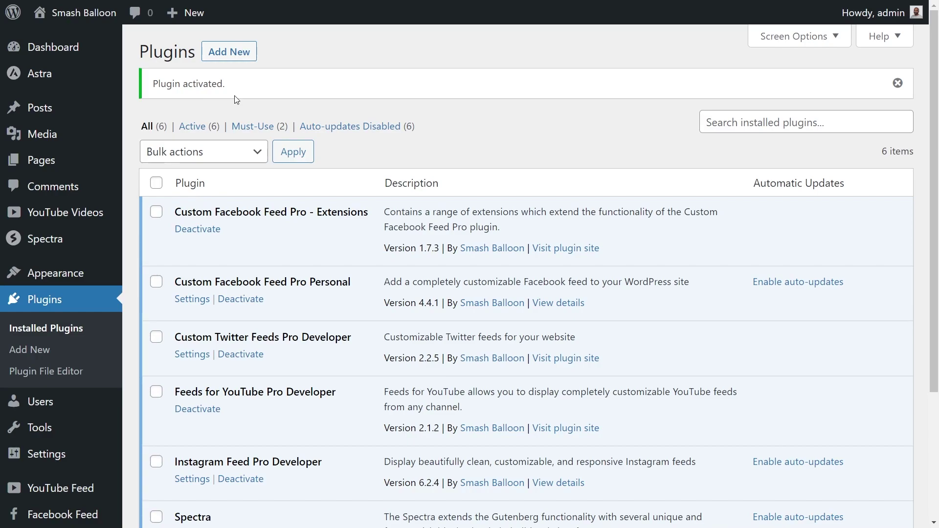
{"action": "scroll", "coordinate": [98, 318], "scroll_direction": "down", "scroll_amount": 4}
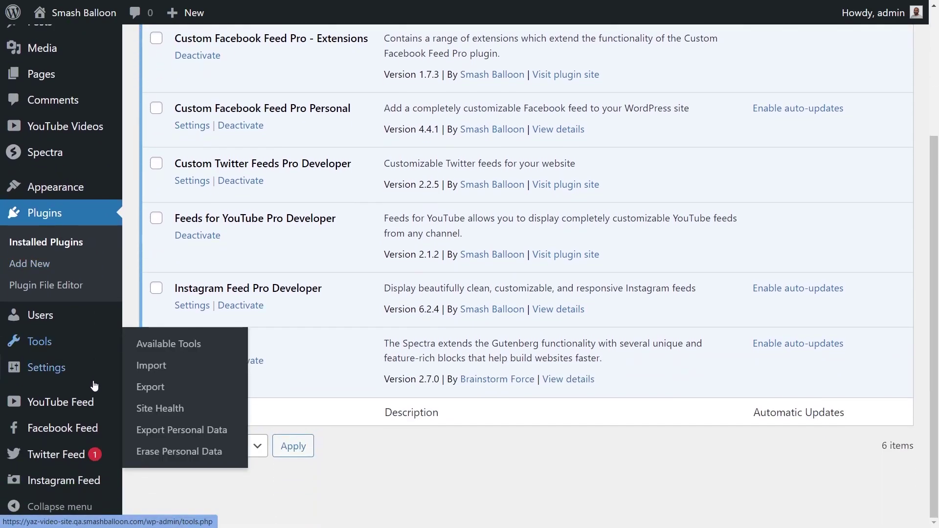
Paste the license key into Twitter Feed Settings and activate the Twitter Feed Pro license
{"action": "mouse_move", "coordinate": [69, 464]}
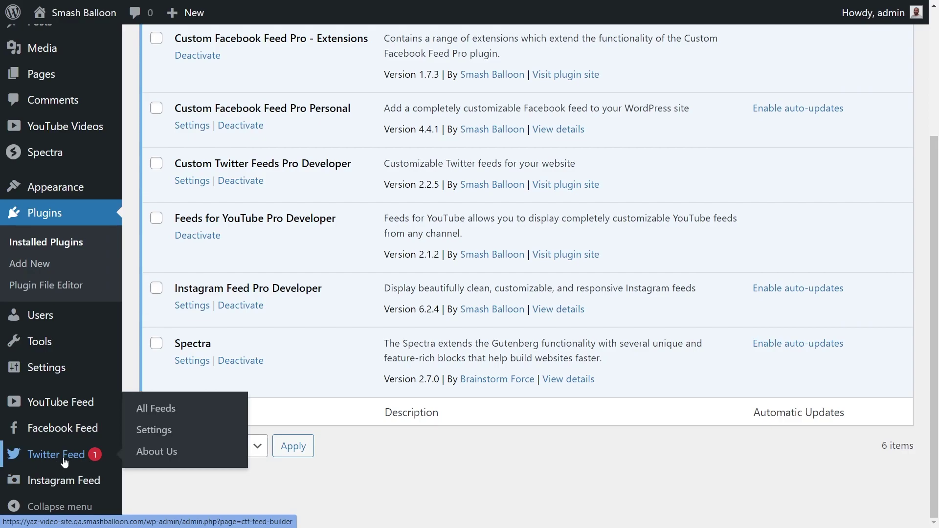
{"action": "left_click", "coordinate": [142, 433]}
{"action": "scroll", "coordinate": [233, 319], "scroll_direction": "down", "scroll_amount": 3}
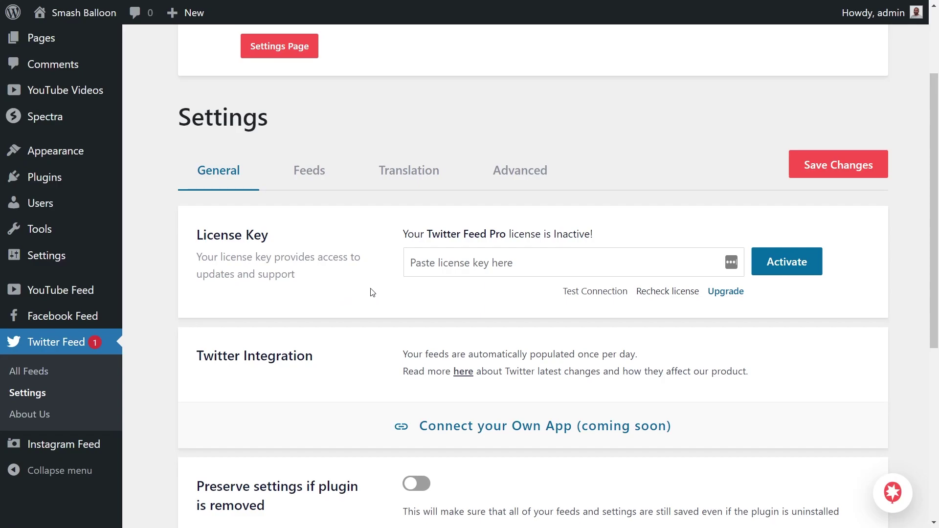
{"action": "left_click", "coordinate": [439, 271]}
{"action": "key", "text": "ctrl+v"}
{"action": "left_click", "coordinate": [787, 273]}
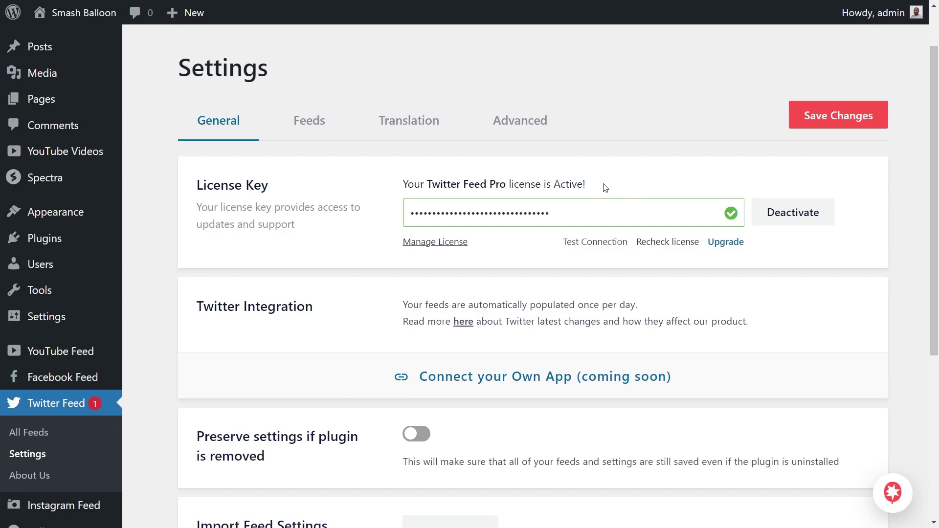
{"action": "left_click", "coordinate": [36, 434]}
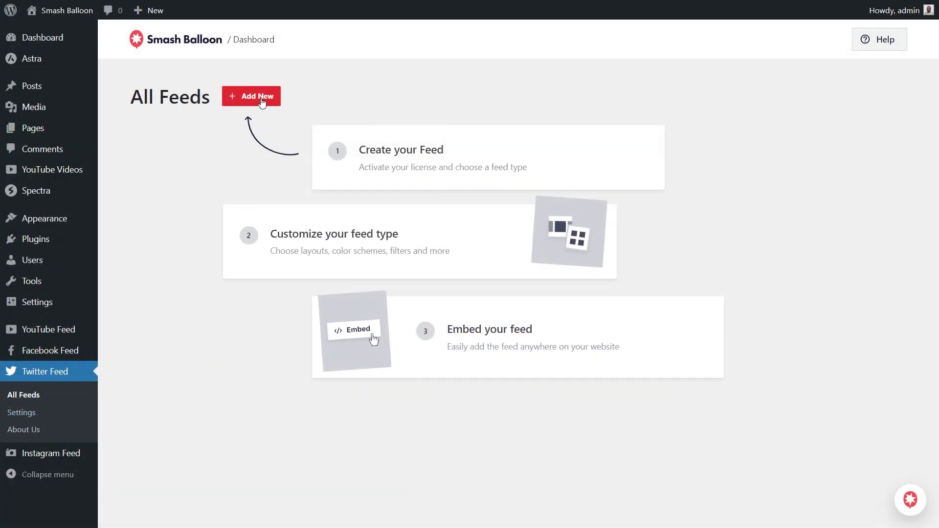
{"action": "left_click", "coordinate": [261, 100]}
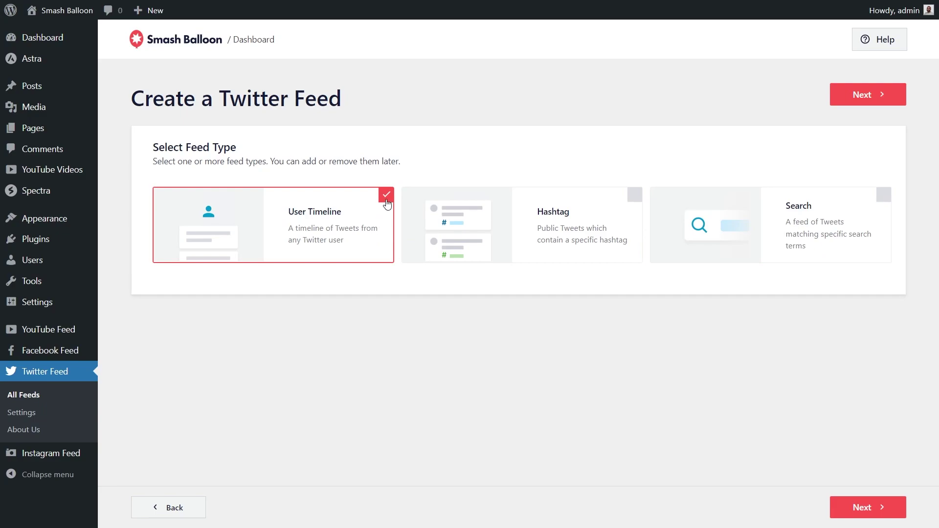
{"action": "left_click", "coordinate": [853, 105]}
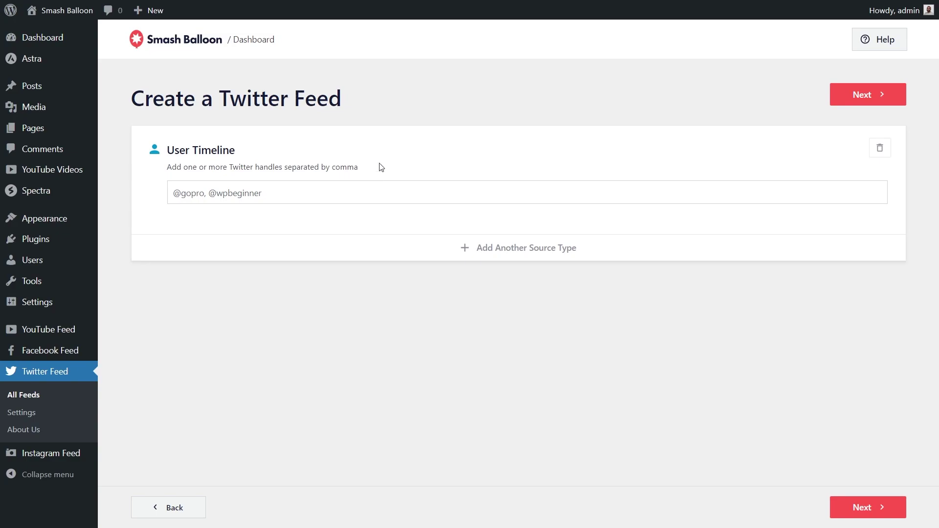
{"action": "left_click", "coordinate": [364, 188]}
{"action": "type", "text": "@gopro"}
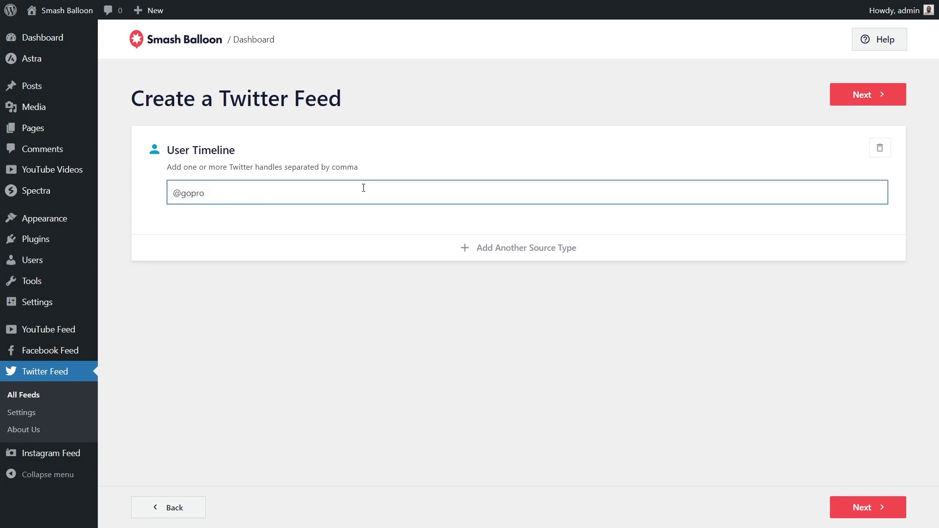
{"action": "left_click", "coordinate": [865, 96]}
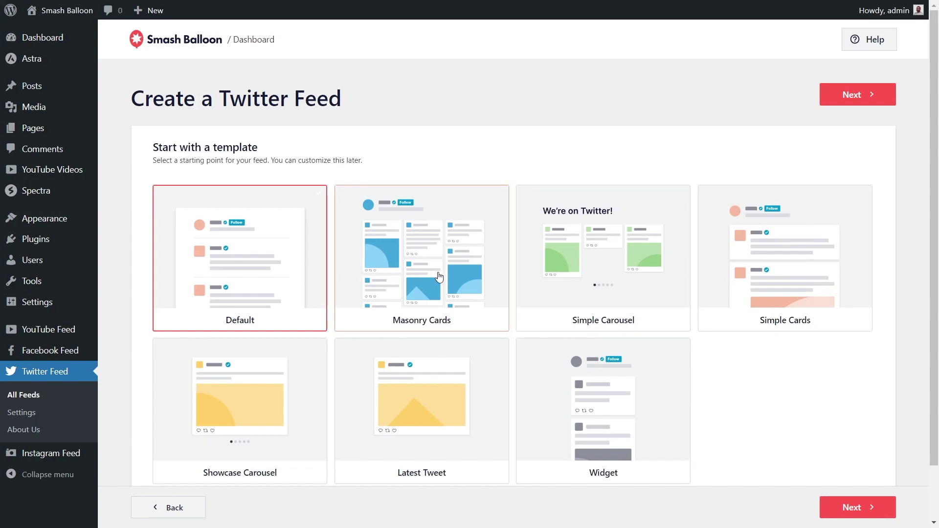
{"action": "scroll", "coordinate": [781, 280], "scroll_direction": "down", "scroll_amount": 1}
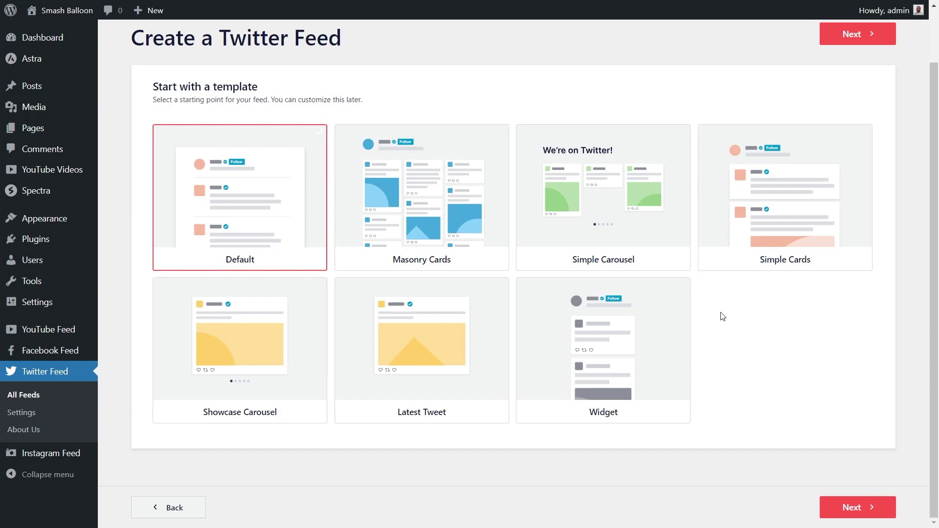
{"action": "left_click", "coordinate": [438, 221]}
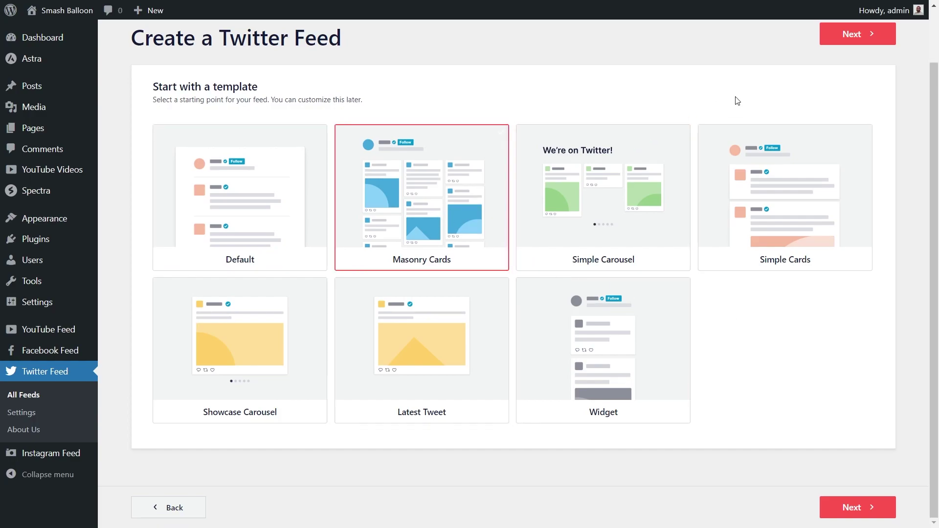
{"action": "left_click", "coordinate": [858, 34]}
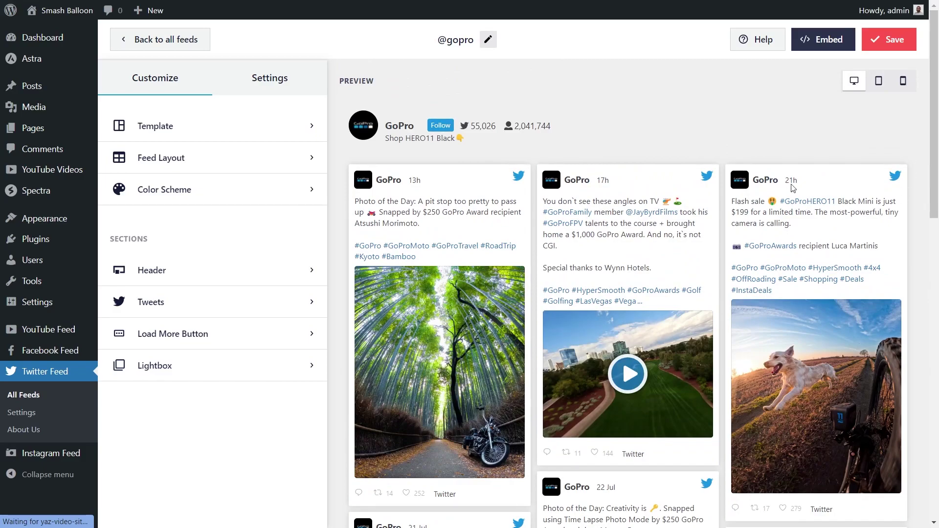
Try the List and Carousel feed layouts, advancing the carousel preview once
{"action": "scroll", "coordinate": [339, 255], "scroll_direction": "down", "scroll_amount": 3}
{"action": "scroll", "coordinate": [334, 263], "scroll_direction": "down", "scroll_amount": 7}
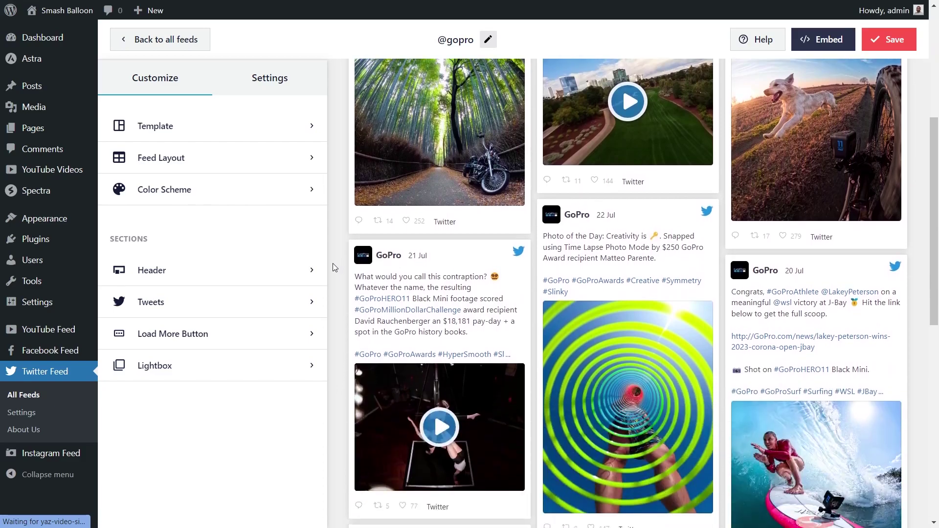
{"action": "scroll", "coordinate": [332, 265], "scroll_direction": "up", "scroll_amount": 10}
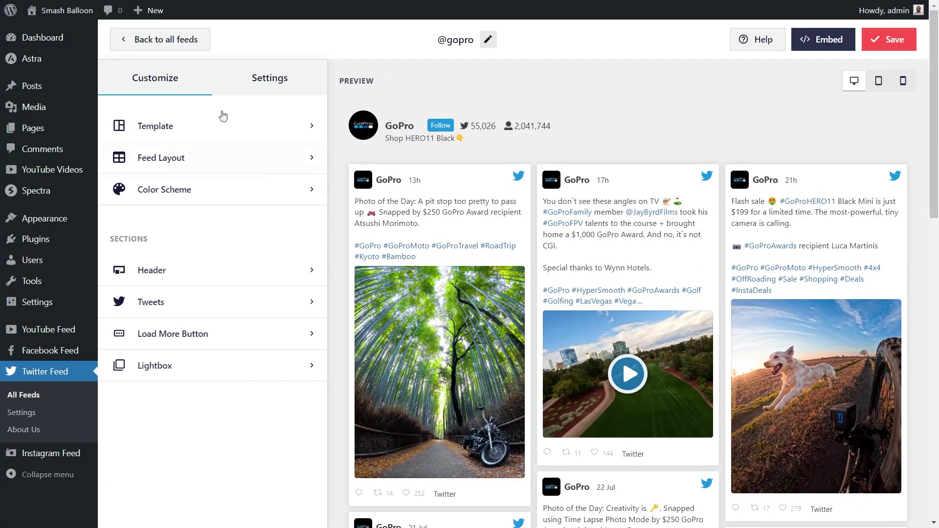
{"action": "left_click", "coordinate": [209, 157]}
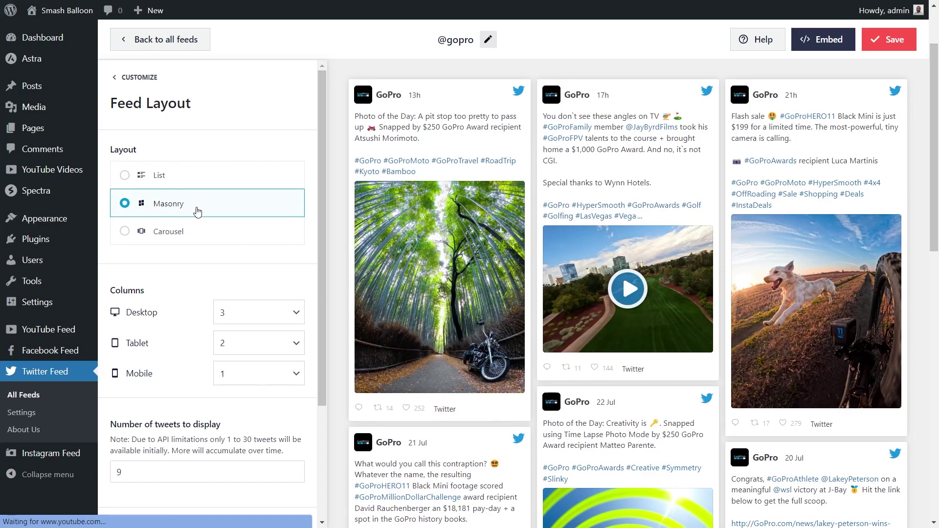
{"action": "scroll", "coordinate": [541, 297], "scroll_direction": "down", "scroll_amount": 5}
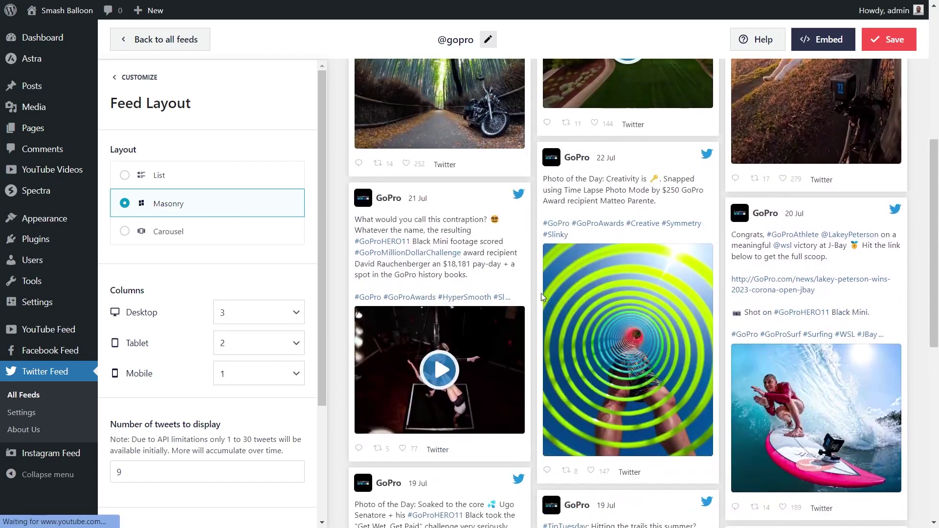
{"action": "left_click", "coordinate": [221, 183]}
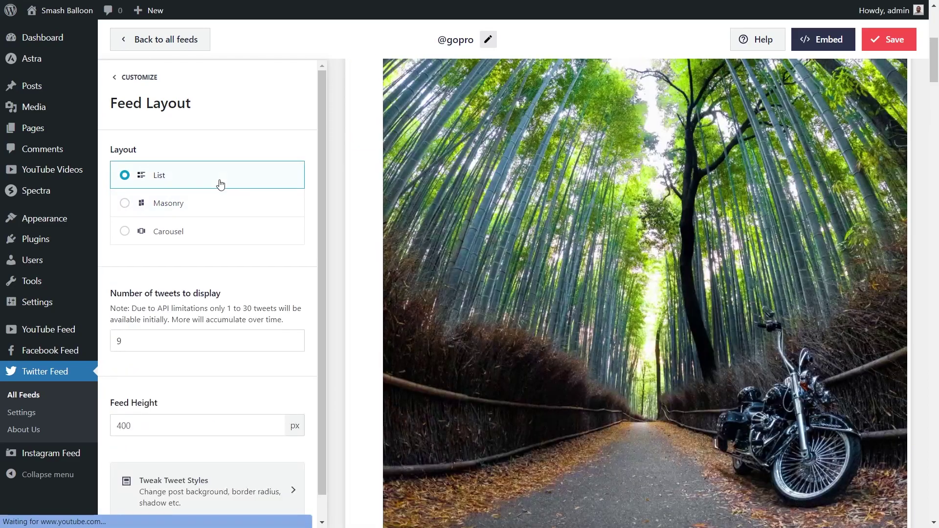
{"action": "scroll", "coordinate": [366, 204], "scroll_direction": "down", "scroll_amount": 10}
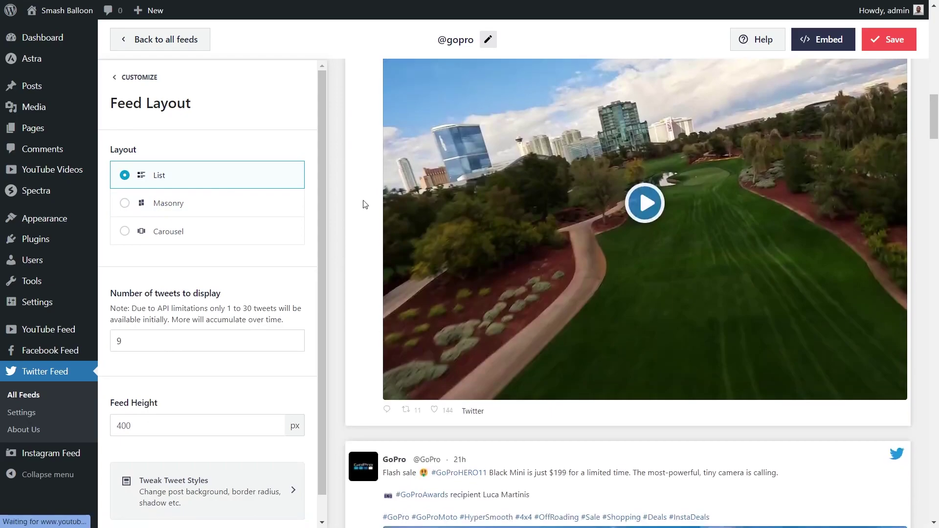
{"action": "scroll", "coordinate": [366, 204], "scroll_direction": "down", "scroll_amount": 6}
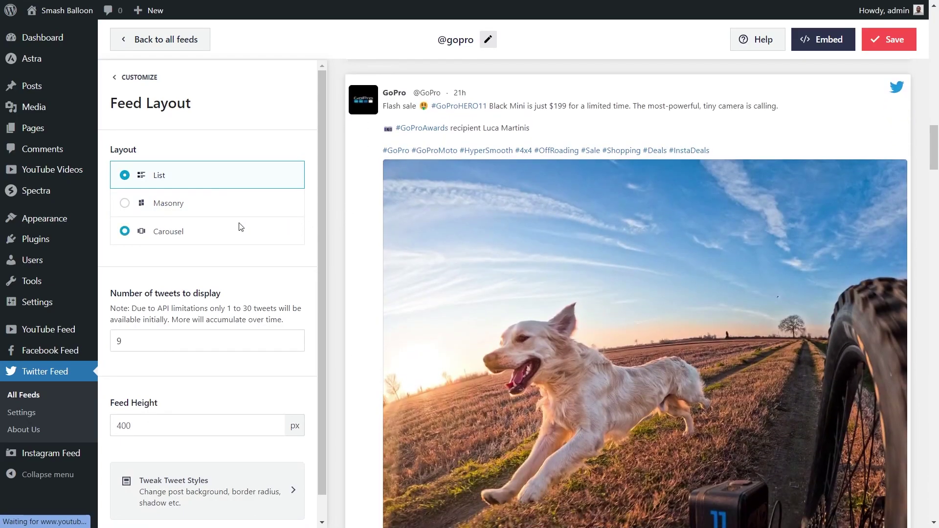
{"action": "left_click", "coordinate": [241, 227]}
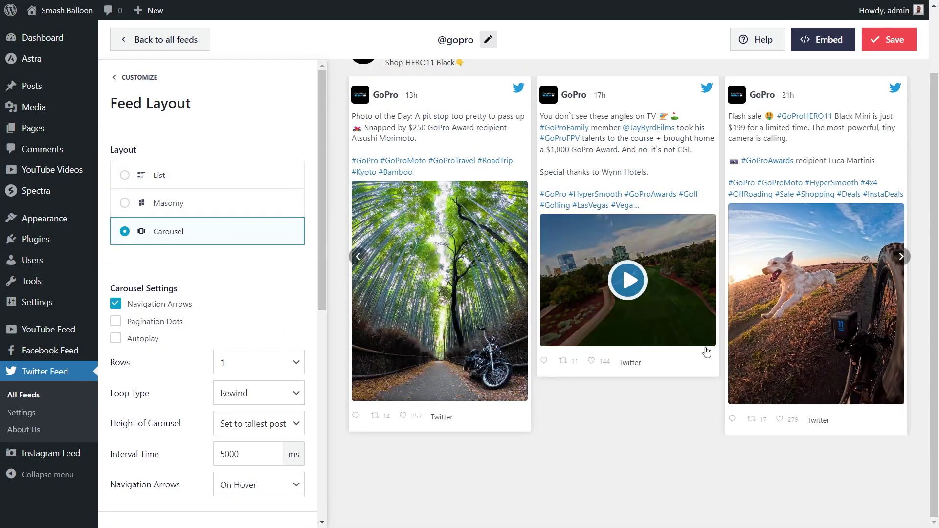
{"action": "left_click", "coordinate": [902, 259]}
Switch to the Masonry layout with desktop columns set to 2, then back to 3
{"action": "left_click", "coordinate": [299, 203]}
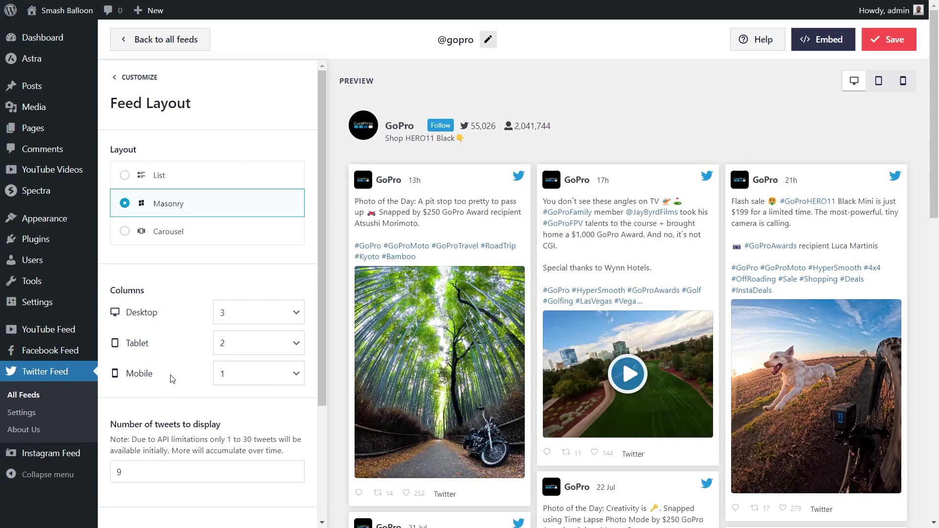
{"action": "left_click", "coordinate": [252, 319]}
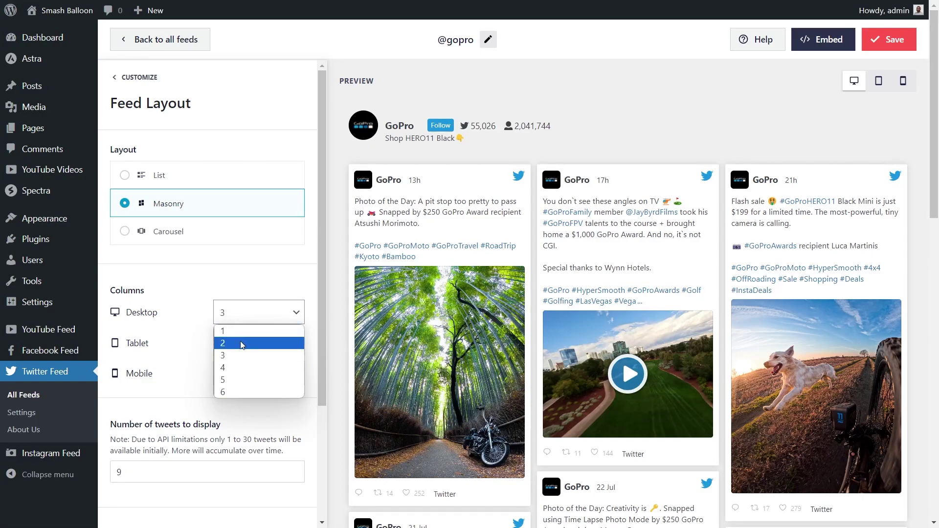
{"action": "left_click", "coordinate": [242, 344]}
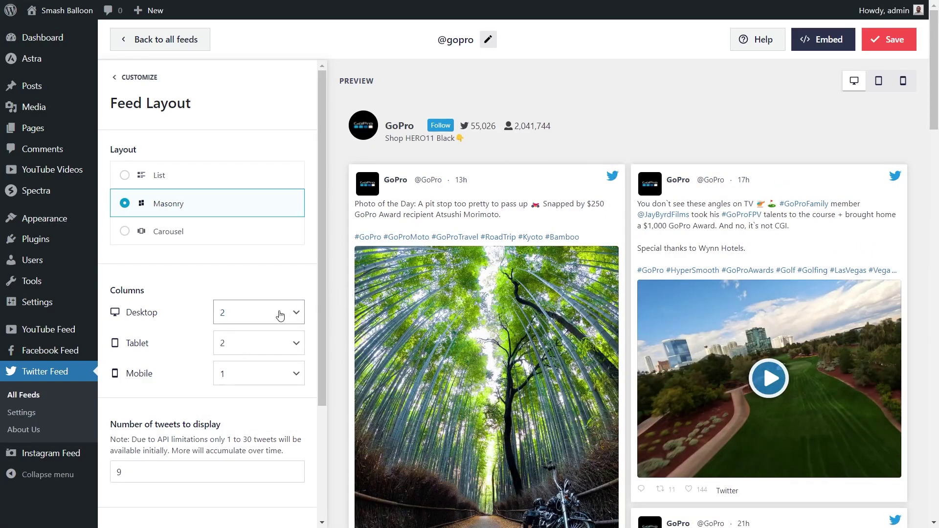
{"action": "left_click", "coordinate": [280, 315]}
{"action": "left_click", "coordinate": [261, 354]}
{"action": "scroll", "coordinate": [212, 368], "scroll_direction": "down", "scroll_amount": 3}
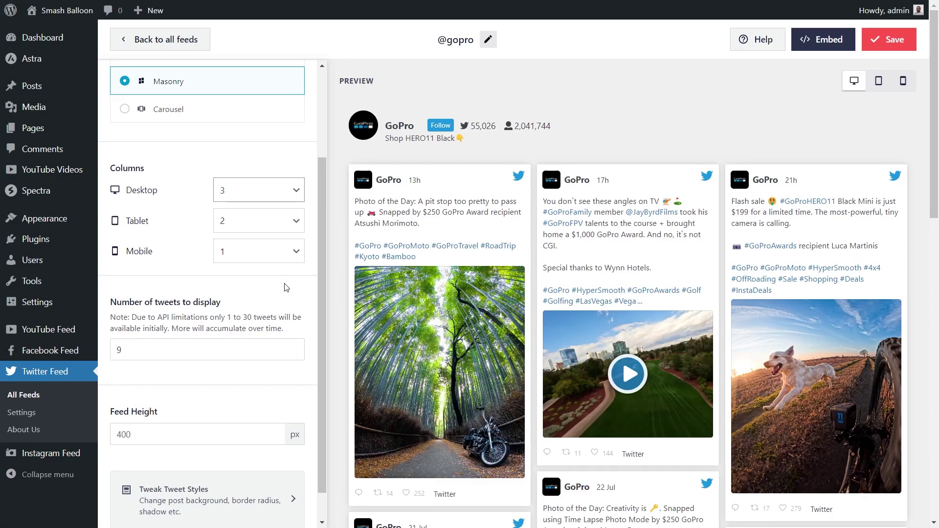
{"action": "left_click", "coordinate": [901, 41]}
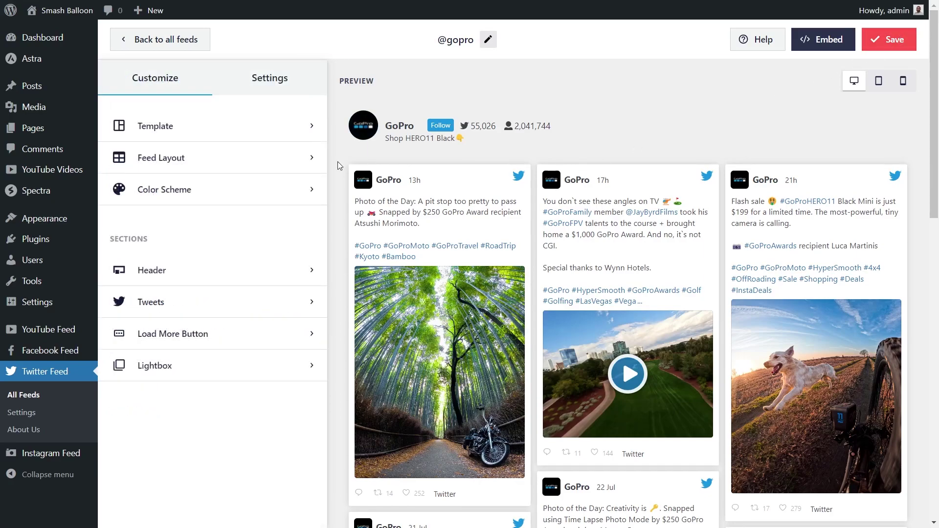
Try the Light, Dark and Custom colour schemes for the feed
{"action": "left_click", "coordinate": [205, 191]}
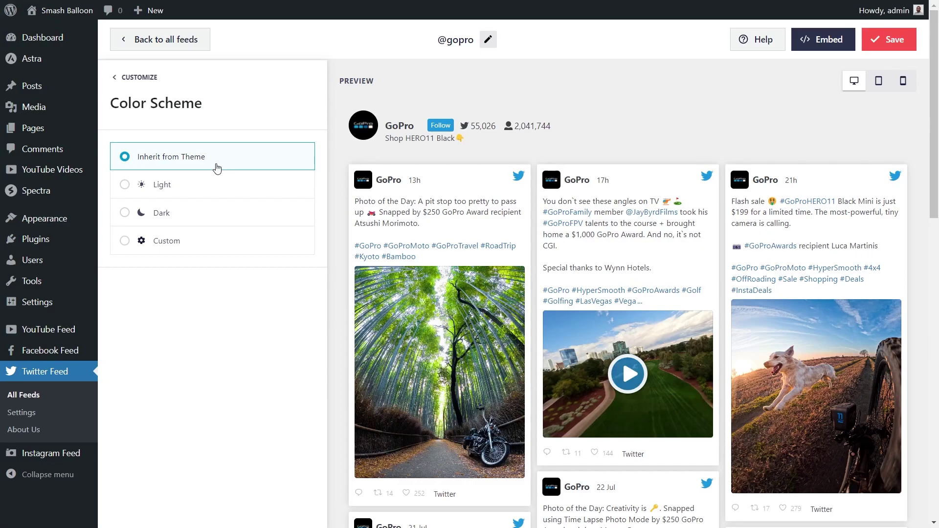
{"action": "left_click", "coordinate": [211, 191]}
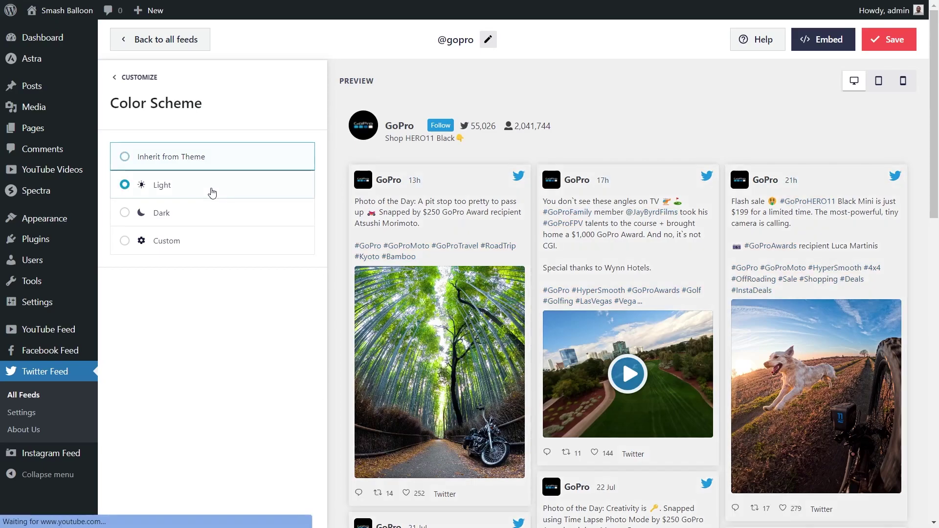
{"action": "left_click", "coordinate": [199, 213]}
{"action": "left_click", "coordinate": [200, 241]}
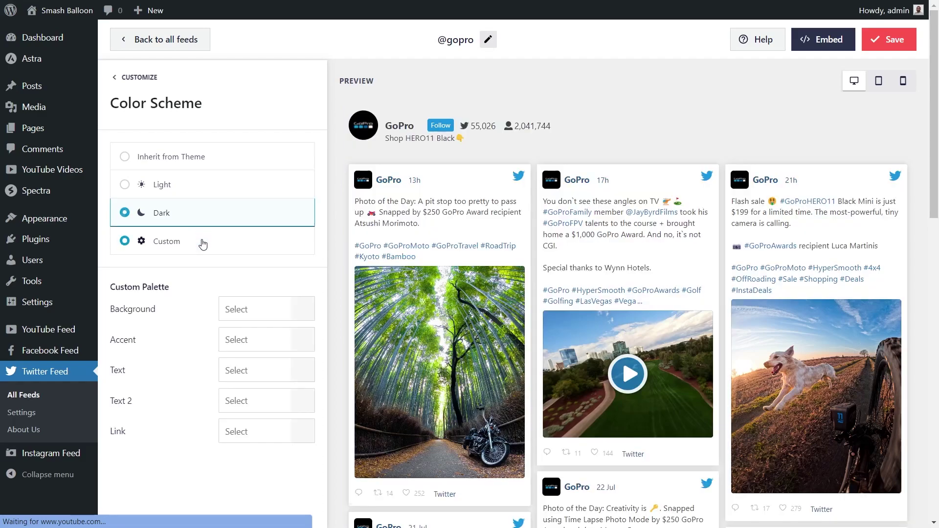
Test red, yellow and green backgrounds, revert to Inherit from Theme, and save
{"action": "left_click", "coordinate": [299, 308]}
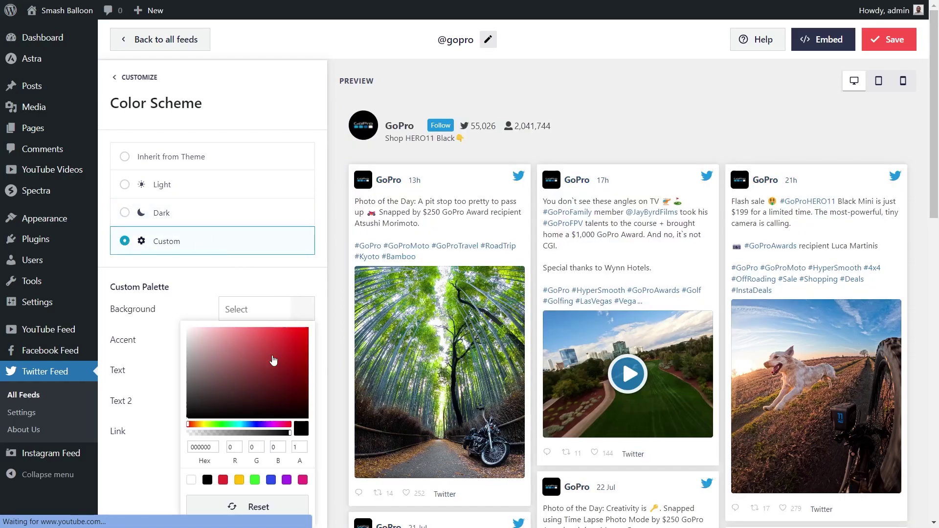
{"action": "left_click", "coordinate": [223, 481]}
{"action": "left_click", "coordinate": [238, 481]}
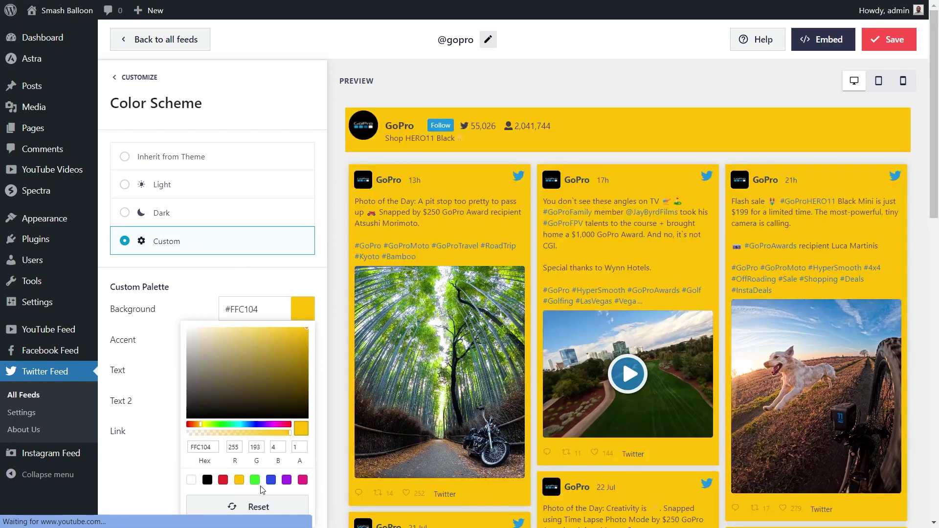
{"action": "left_click", "coordinate": [255, 480]}
{"action": "left_click", "coordinate": [223, 161]}
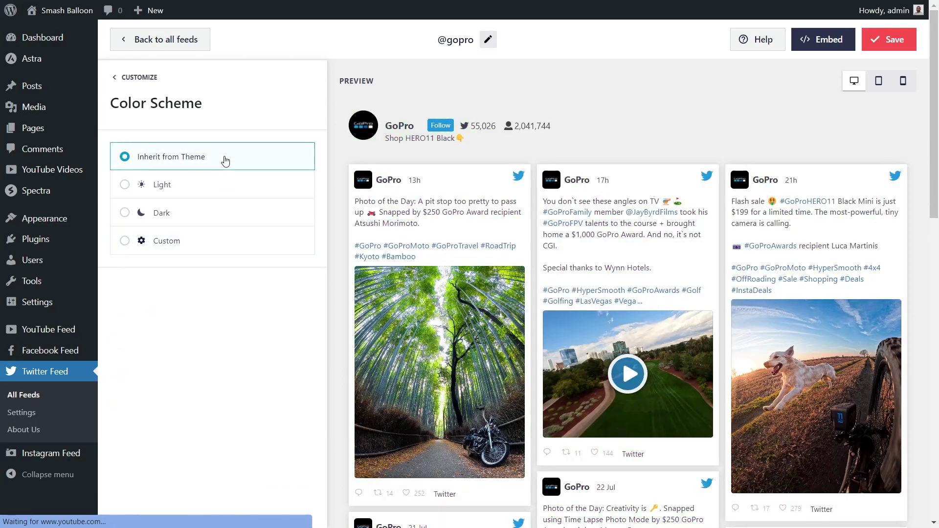
{"action": "left_click", "coordinate": [894, 43]}
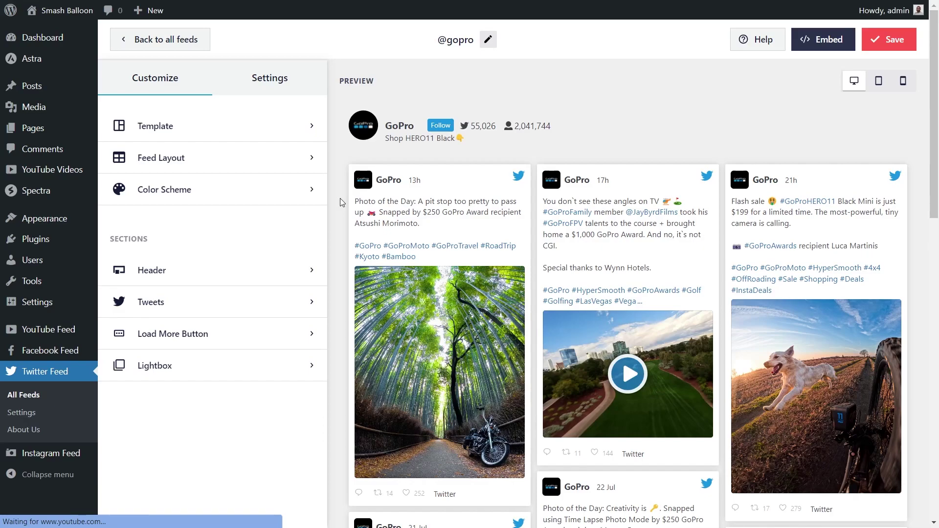
{"action": "left_click", "coordinate": [269, 79]}
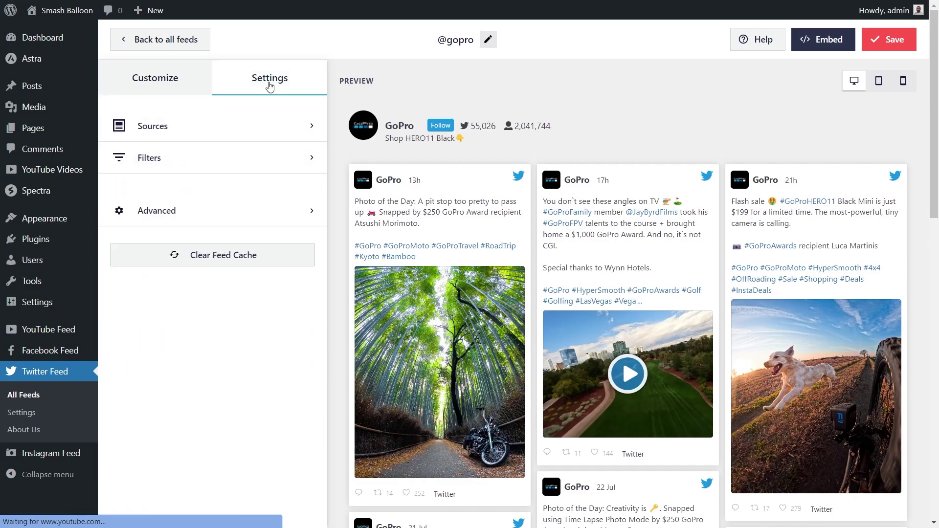
{"action": "left_click", "coordinate": [210, 152]}
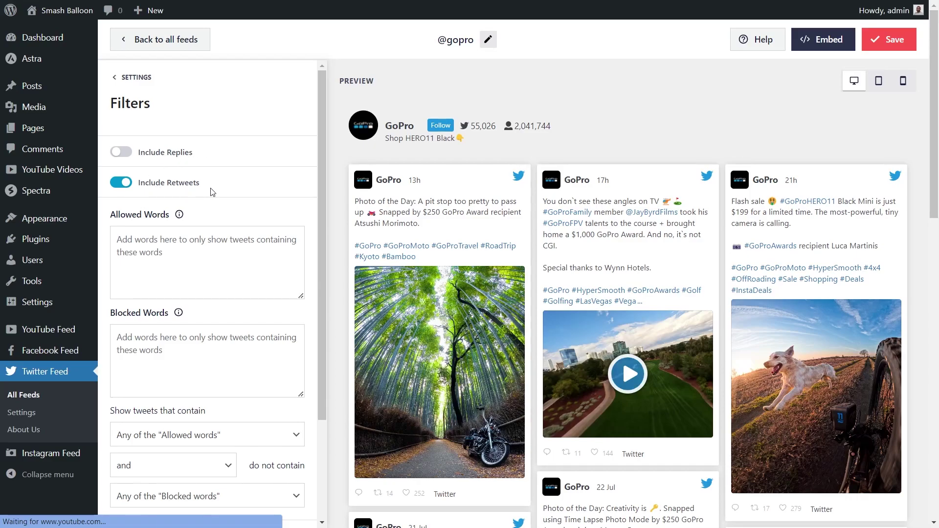
{"action": "left_click", "coordinate": [121, 152]}
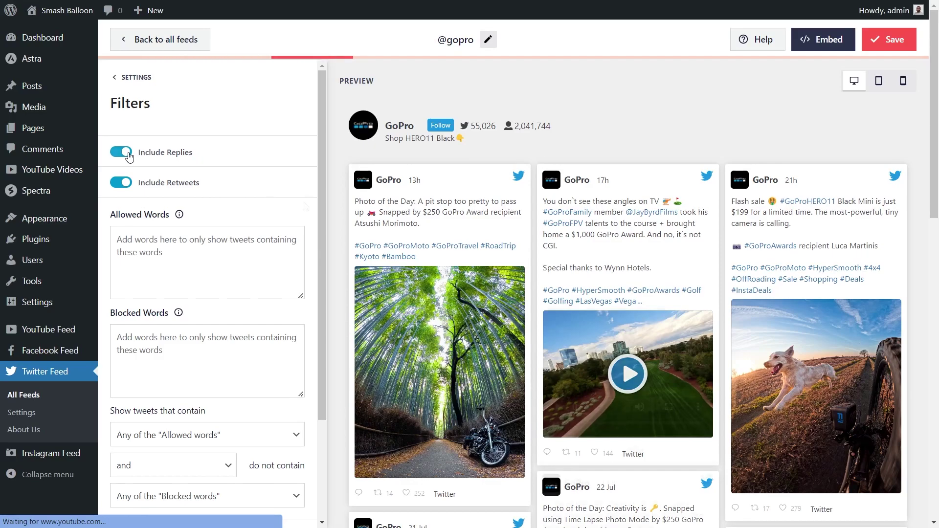
{"action": "left_click", "coordinate": [121, 152]}
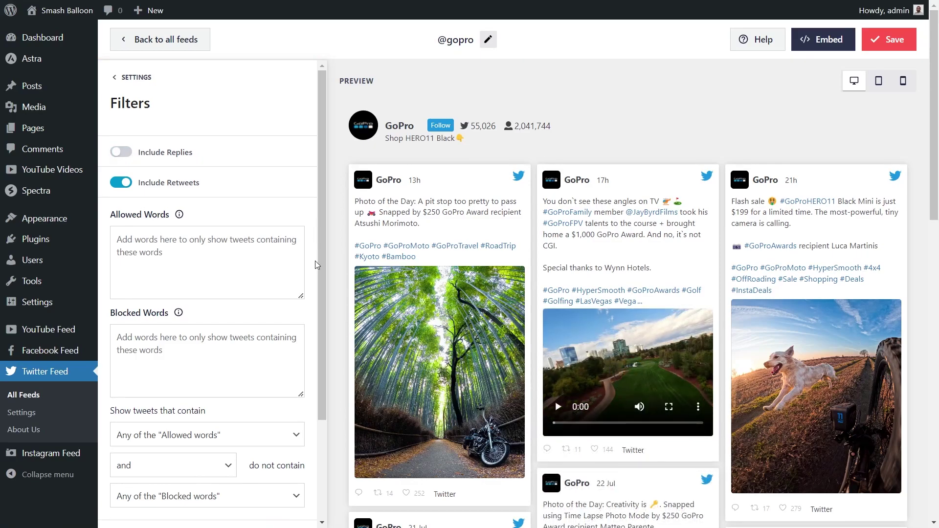
{"action": "scroll", "coordinate": [315, 266], "scroll_direction": "down", "scroll_amount": 3}
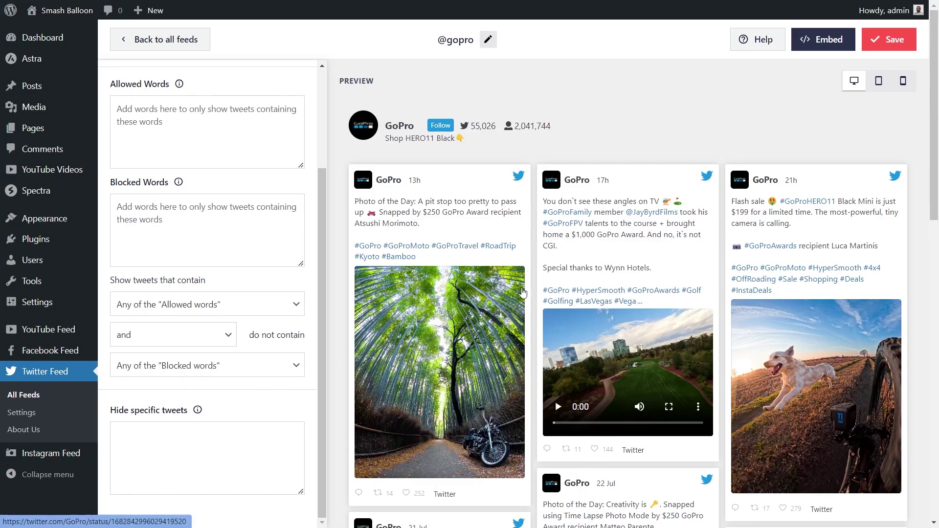
{"action": "left_click", "coordinate": [875, 47]}
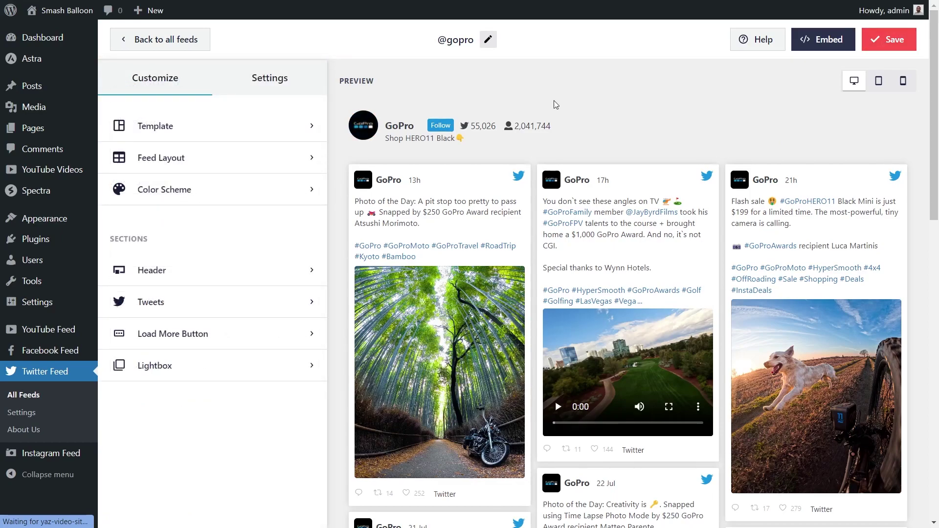
Copy the GoPro feed's shortcode and send the feed to the 'Twitter' page via Add to a Page
{"action": "left_click", "coordinate": [812, 39]}
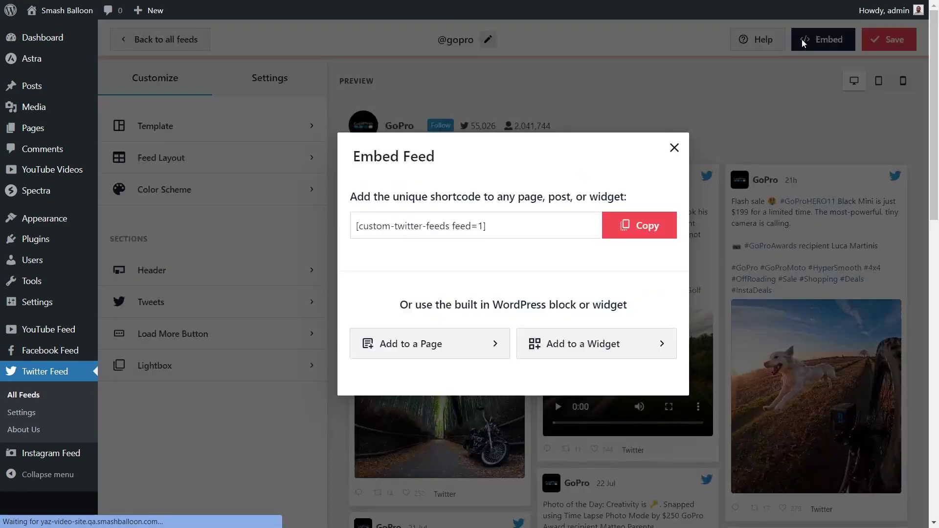
{"action": "left_click", "coordinate": [628, 224]}
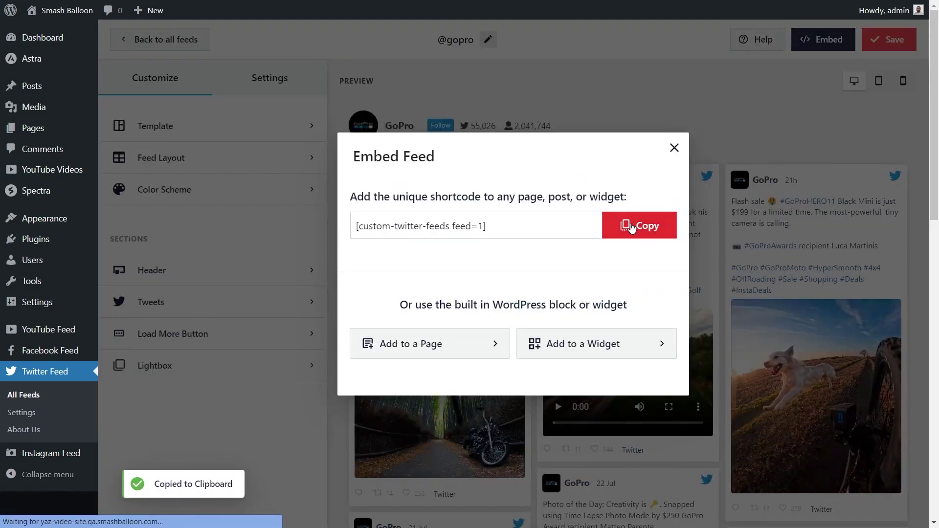
{"action": "left_click", "coordinate": [458, 345]}
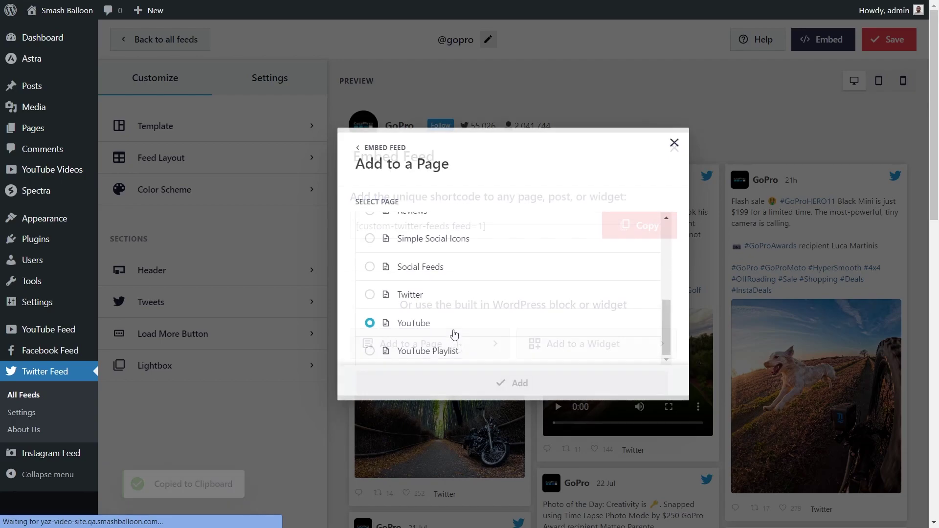
{"action": "left_click", "coordinate": [438, 299]}
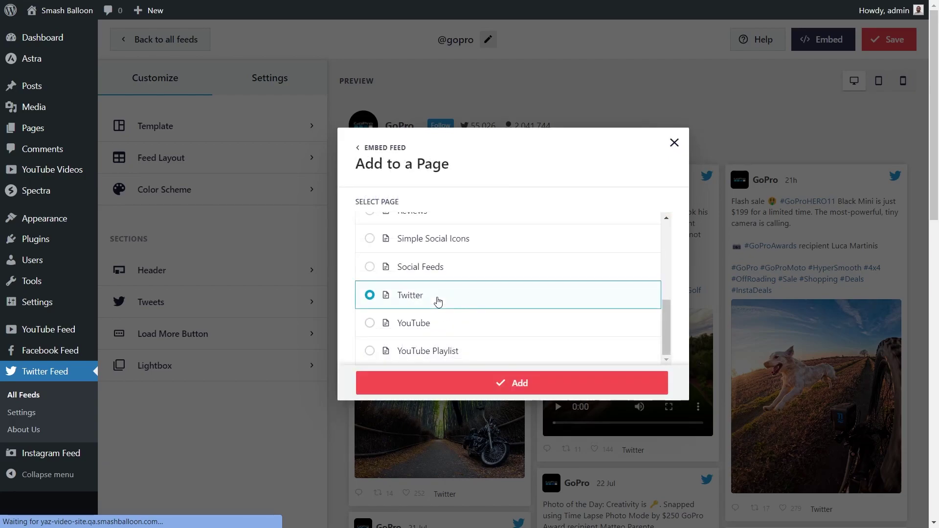
{"action": "left_click", "coordinate": [509, 383]}
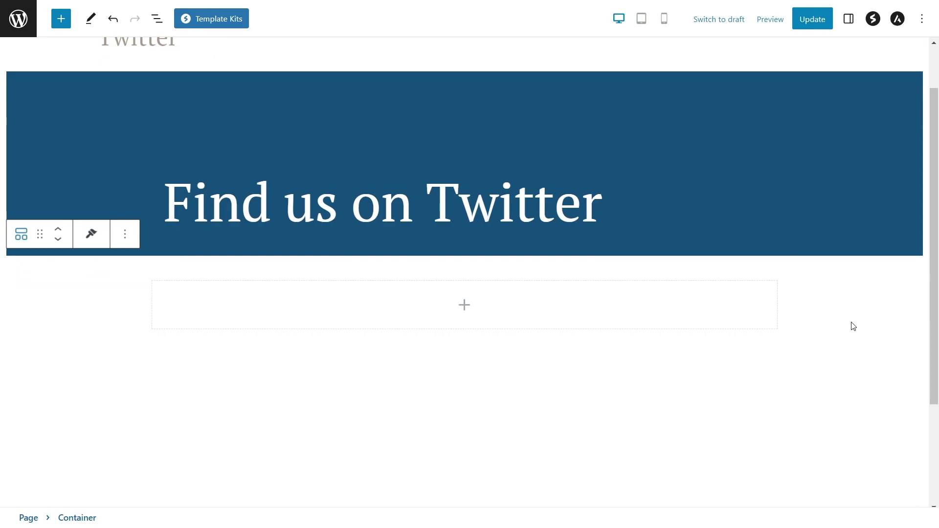
Add a Shortcode block below the heading and paste the copied feed shortcode into it
{"action": "left_click", "coordinate": [464, 304]}
{"action": "type", "text": "shortcode"}
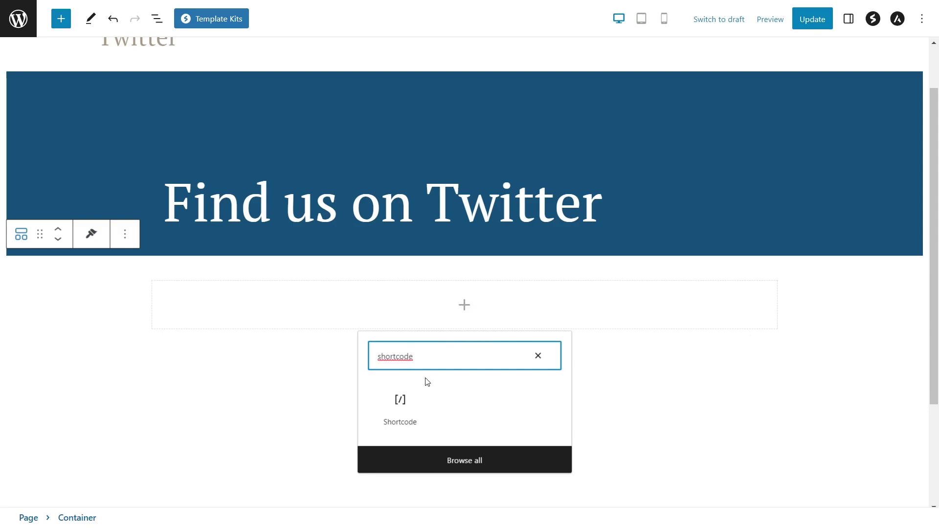
{"action": "left_click", "coordinate": [402, 408]}
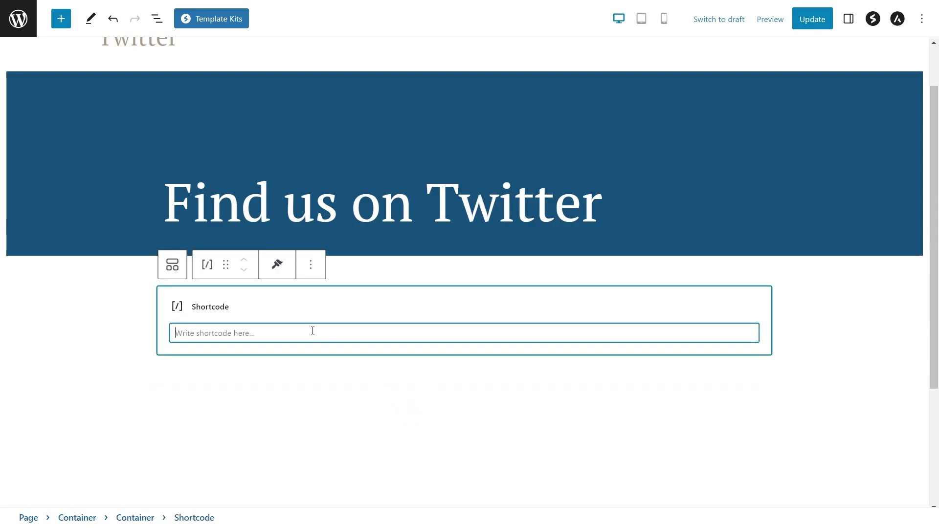
{"action": "key", "text": "ctrl+v"}
{"action": "left_click", "coordinate": [369, 359]}
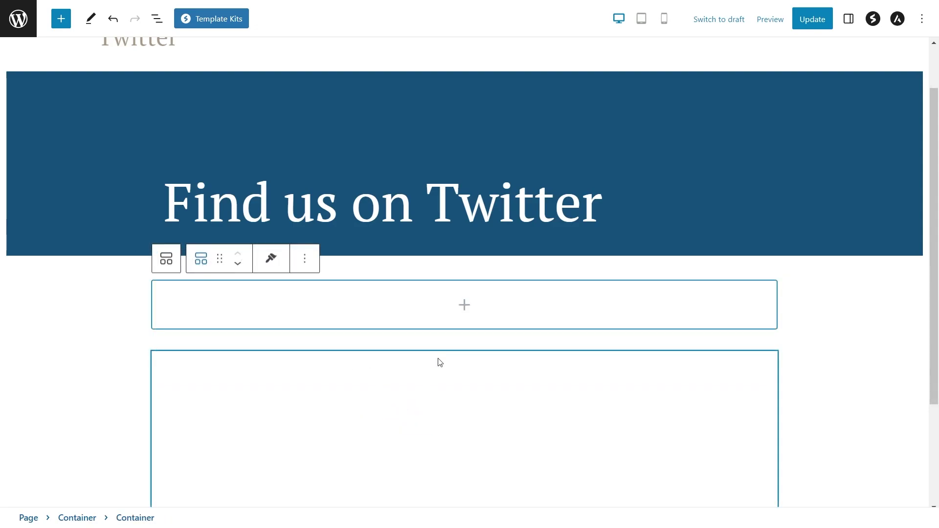
Insert the Twitter Feed block into the container and update the page
{"action": "left_click", "coordinate": [465, 306]}
{"action": "type", "text": "twitter"}
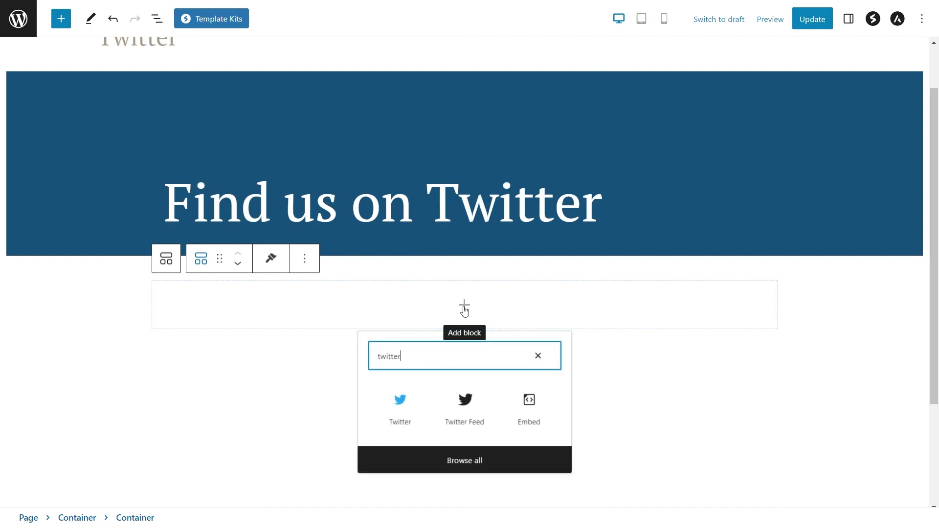
{"action": "left_click", "coordinate": [465, 405]}
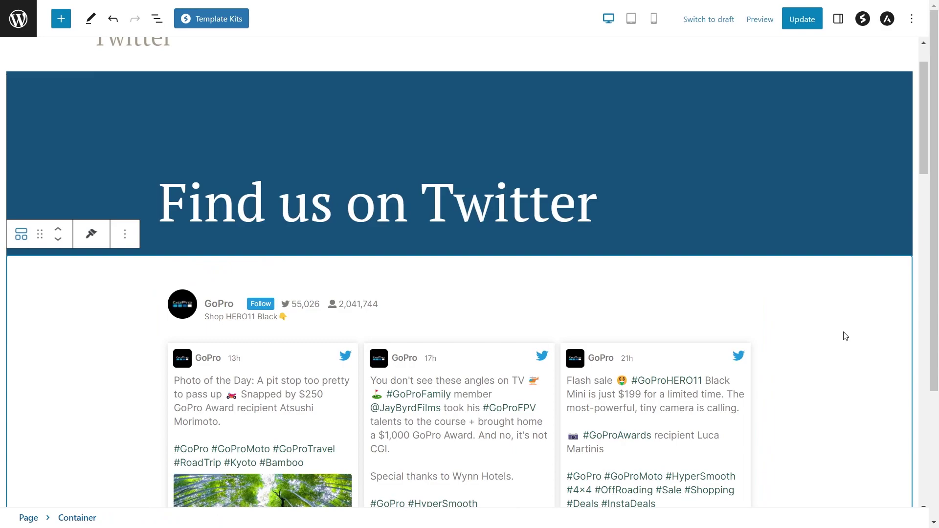
{"action": "scroll", "coordinate": [846, 336], "scroll_direction": "down", "scroll_amount": 6}
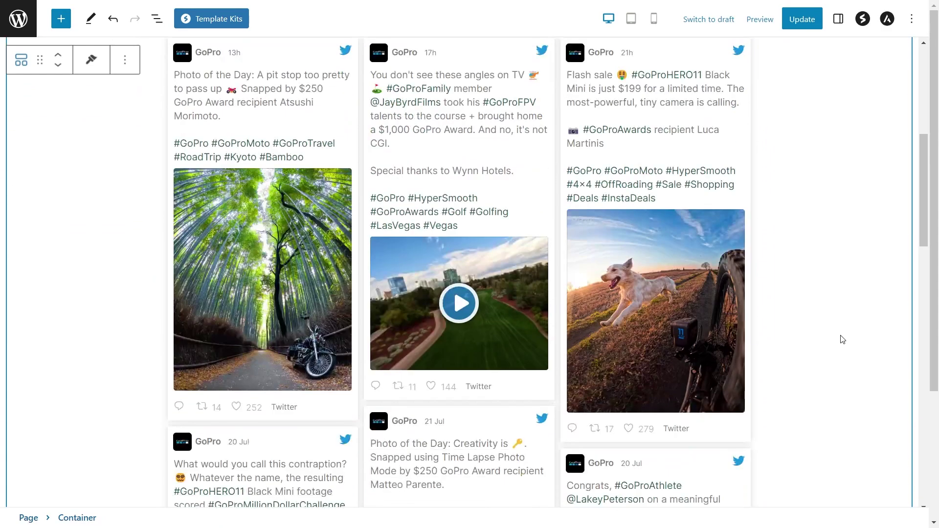
{"action": "left_click", "coordinate": [811, 27]}
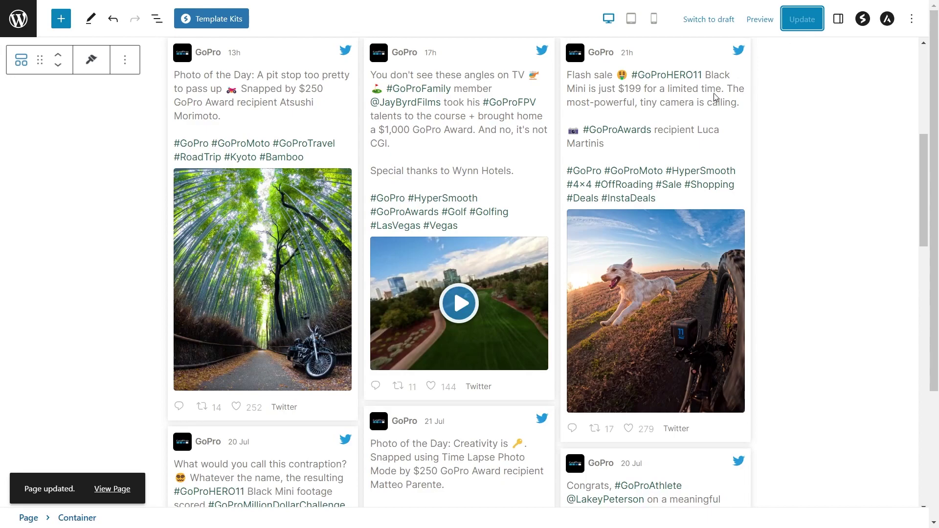
{"action": "left_click", "coordinate": [117, 489]}
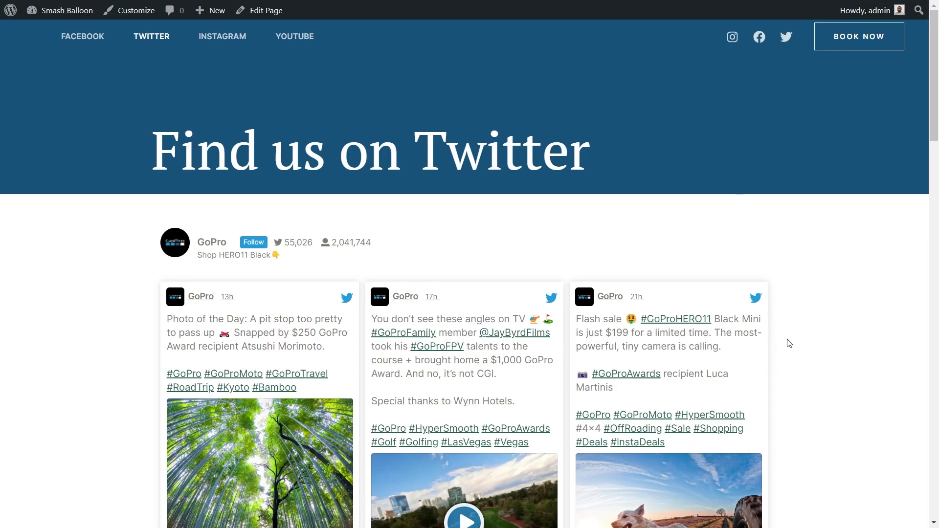
Scroll the live page and preview the dog photo from the Flash sale tweet in the lightbox
{"action": "scroll", "coordinate": [789, 344], "scroll_direction": "down", "scroll_amount": 4}
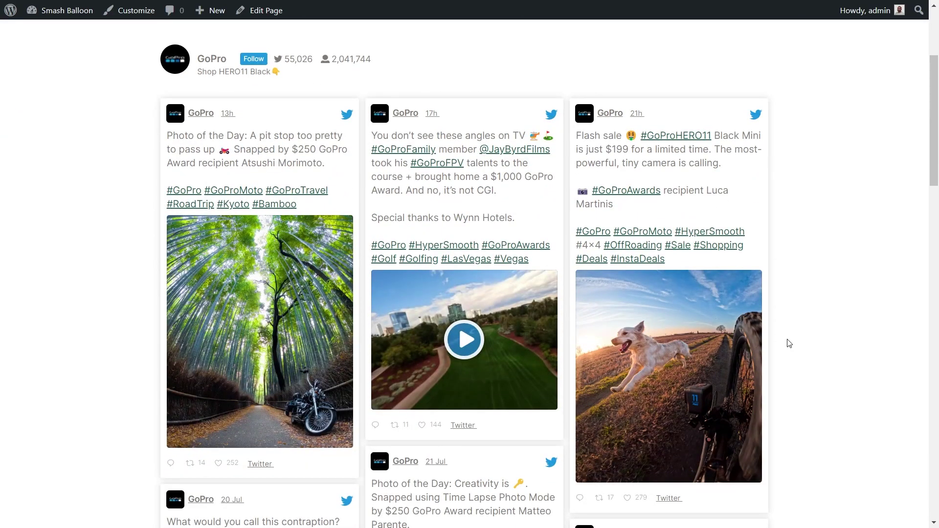
{"action": "scroll", "coordinate": [789, 344], "scroll_direction": "down", "scroll_amount": 5}
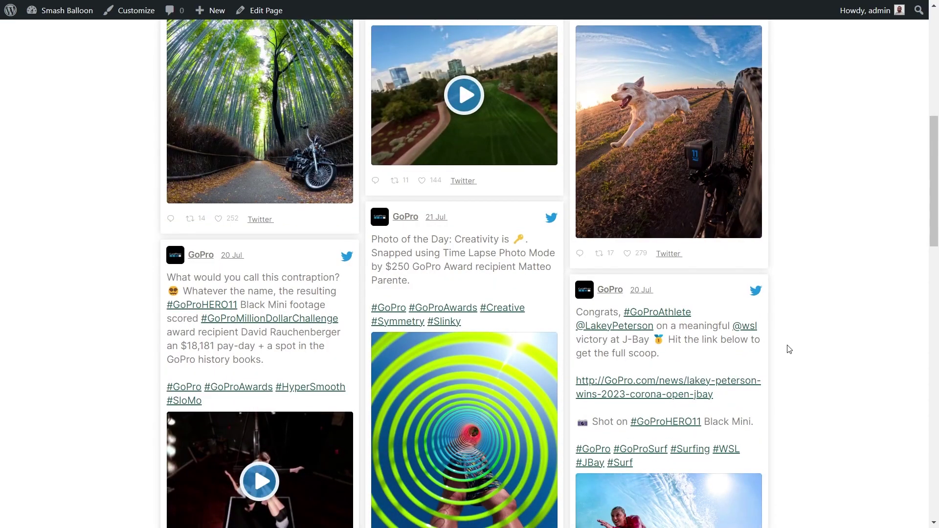
{"action": "left_click", "coordinate": [710, 218]}
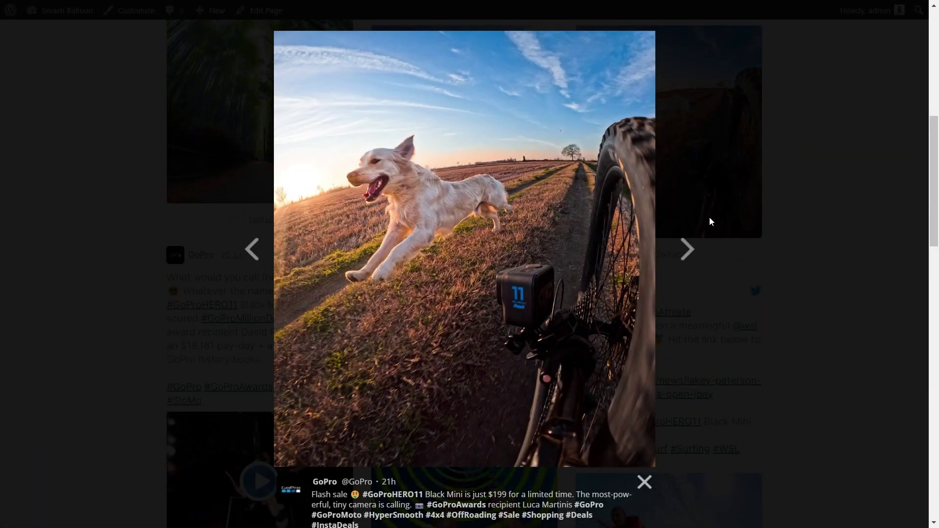
{"action": "left_click", "coordinate": [710, 221]}
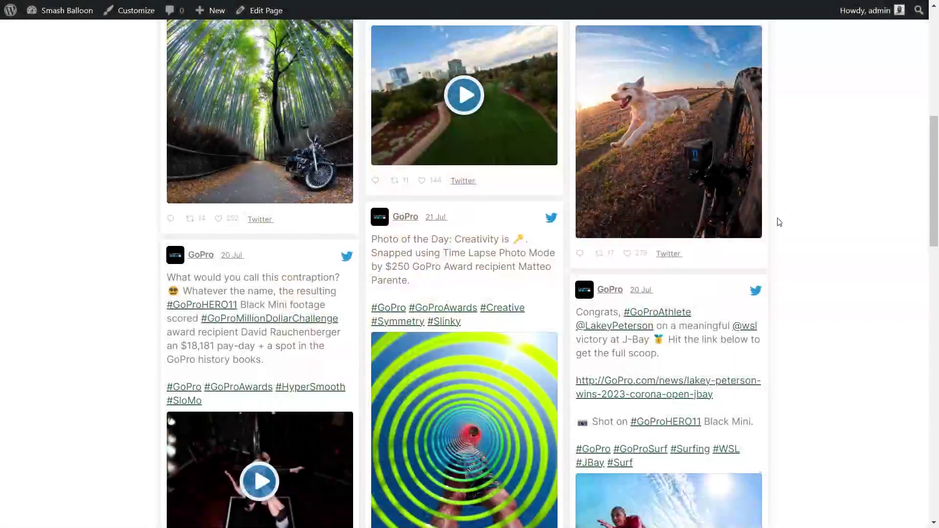
Load more GoPro tweets at the bottom of the feed
{"action": "scroll", "coordinate": [773, 235], "scroll_direction": "down", "scroll_amount": 10}
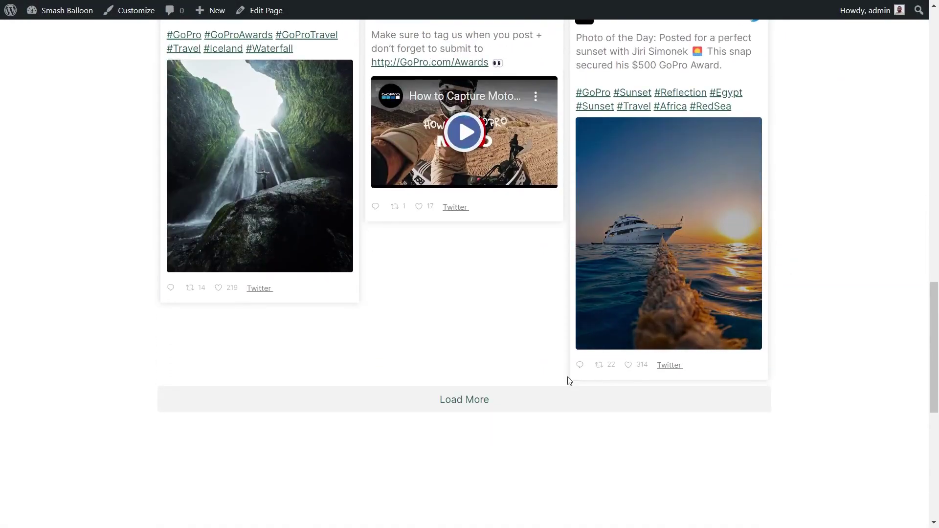
{"action": "left_click", "coordinate": [486, 403]}
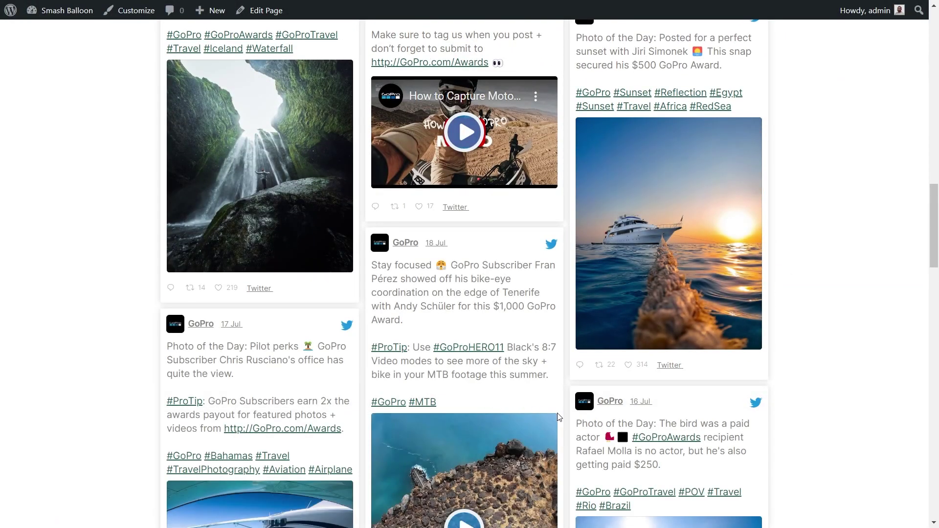
{"action": "scroll", "coordinate": [803, 438], "scroll_direction": "down", "scroll_amount": 3}
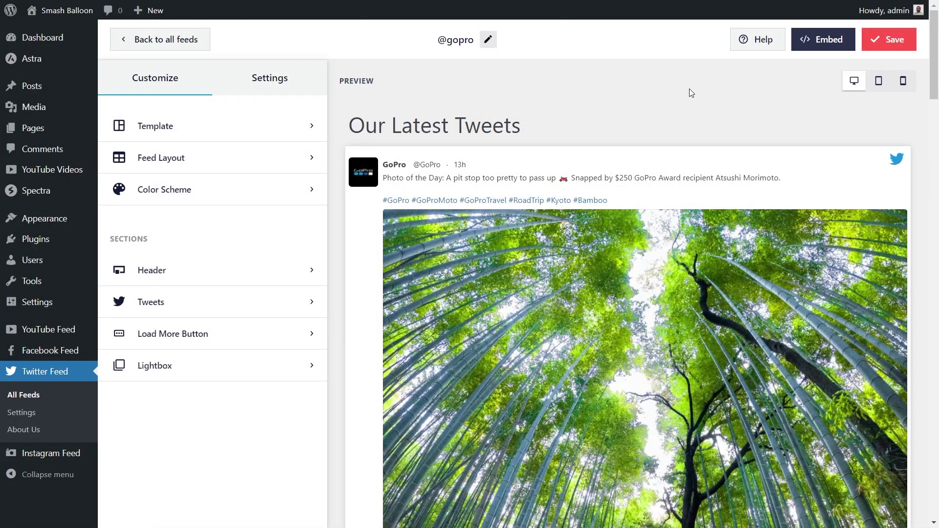
Copy the [custom-twitter-feeds feed=1] shortcode and choose Add to a Widget
{"action": "left_click", "coordinate": [830, 43]}
{"action": "left_click", "coordinate": [647, 226]}
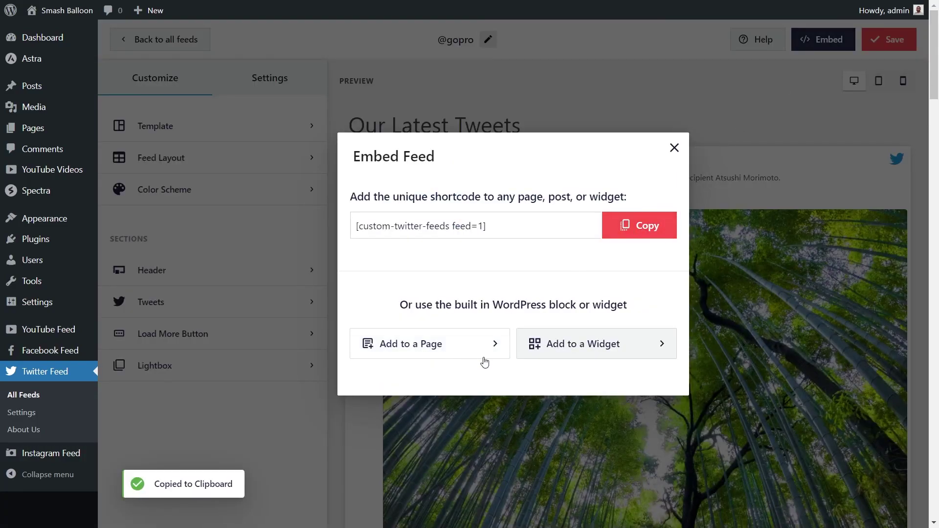
{"action": "left_click", "coordinate": [623, 360]}
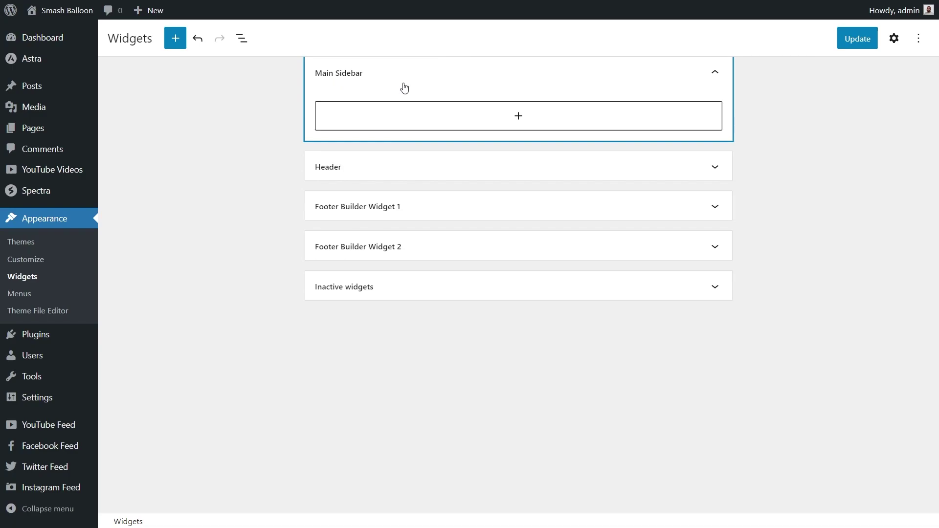
Place the pasted feed shortcode as a block in the Main Sidebar and update the widgets
{"action": "left_click", "coordinate": [519, 116]}
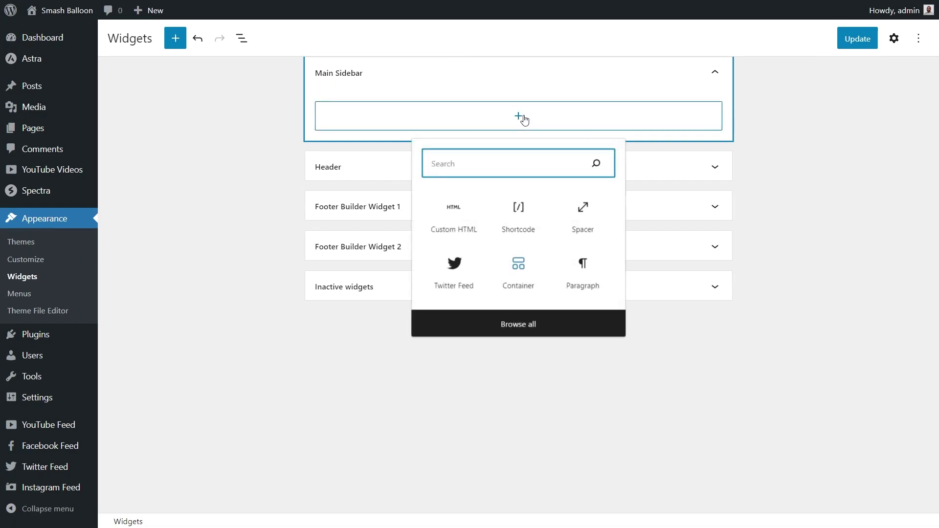
{"action": "left_click", "coordinate": [525, 226]}
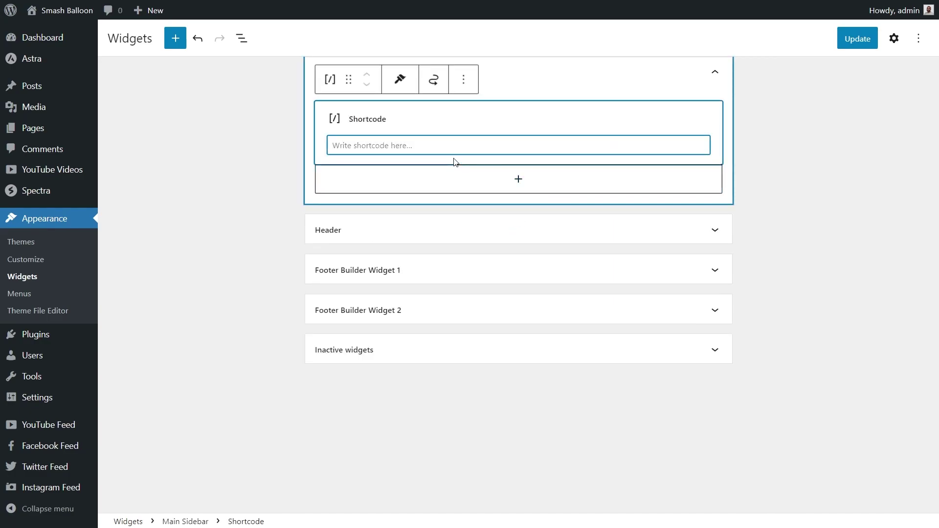
{"action": "key", "text": "ctrl+v"}
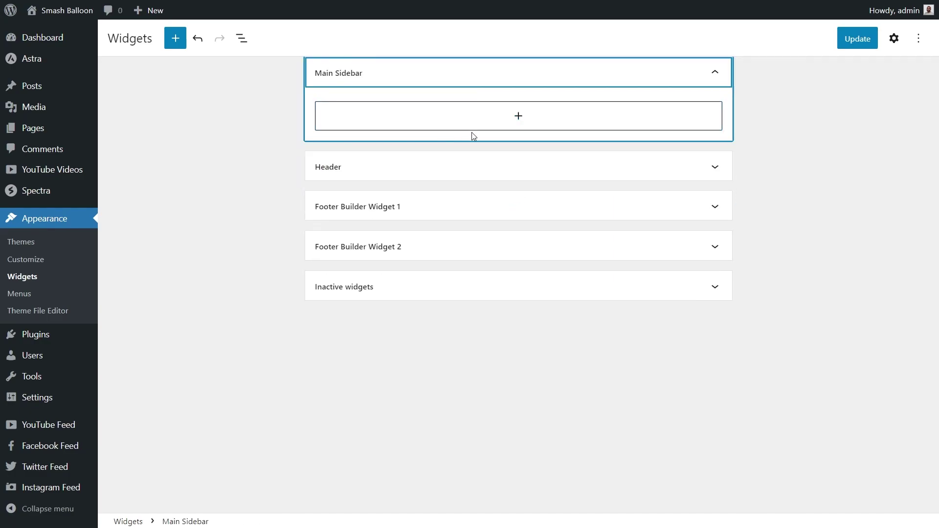
{"action": "left_click", "coordinate": [519, 118]}
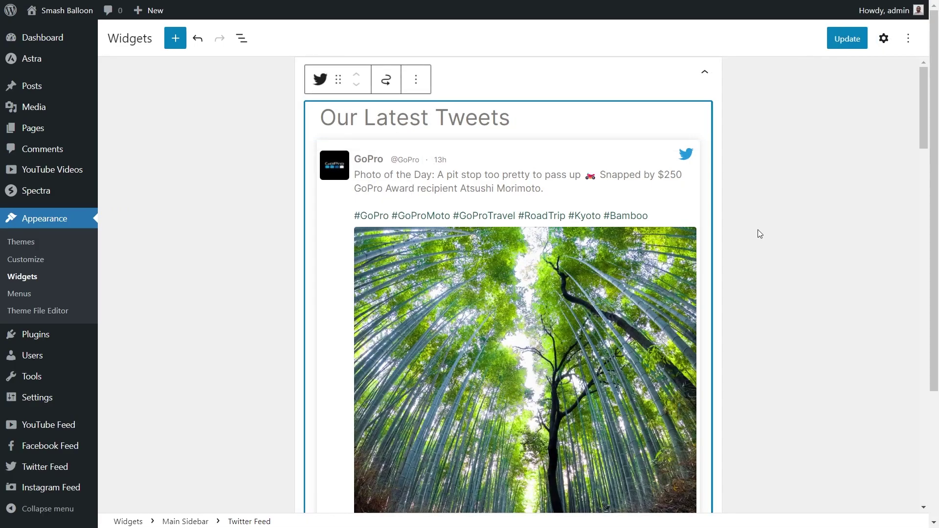
{"action": "scroll", "coordinate": [758, 232], "scroll_direction": "down", "scroll_amount": 6}
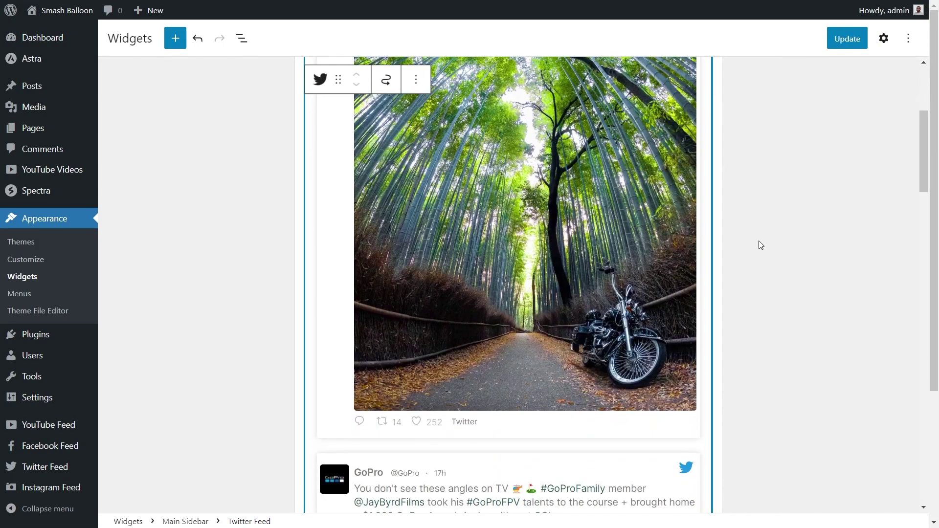
{"action": "scroll", "coordinate": [759, 241], "scroll_direction": "down", "scroll_amount": 1}
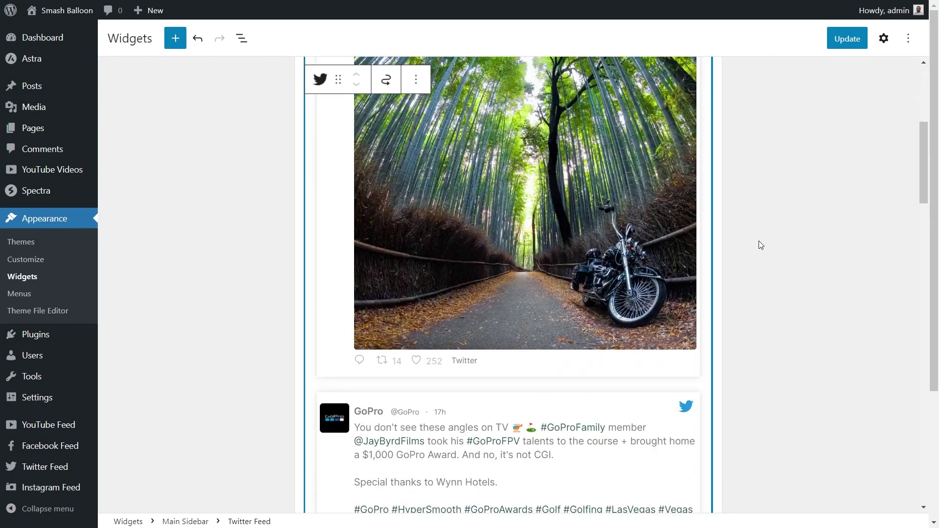
{"action": "left_click", "coordinate": [847, 44]}
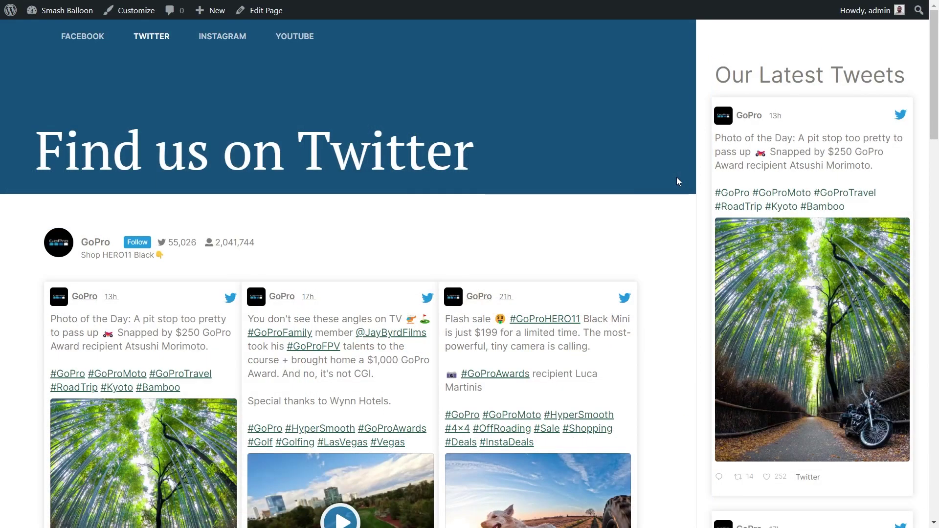
Scroll the live page to check the masonry feed and the 'Our Latest Tweets' sidebar
{"action": "scroll", "coordinate": [670, 306], "scroll_direction": "down", "scroll_amount": 3}
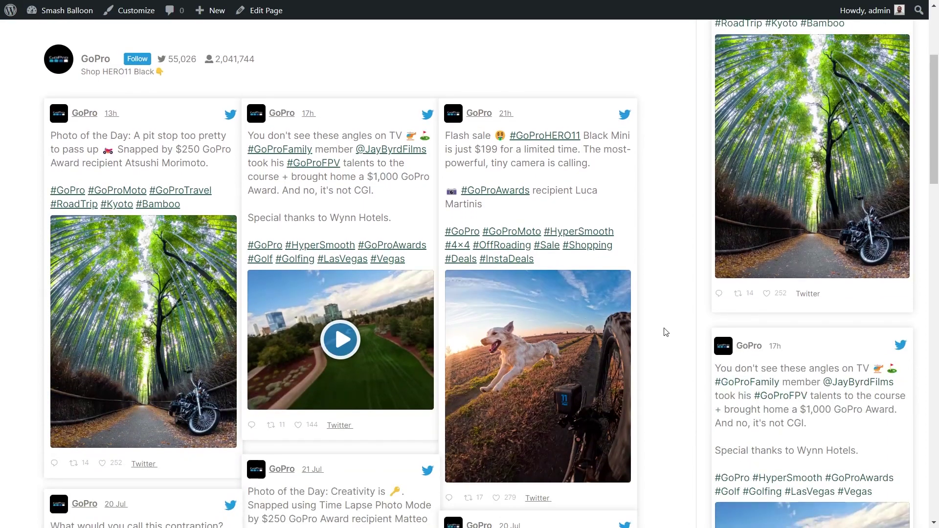
{"action": "scroll", "coordinate": [698, 300], "scroll_direction": "up", "scroll_amount": 3}
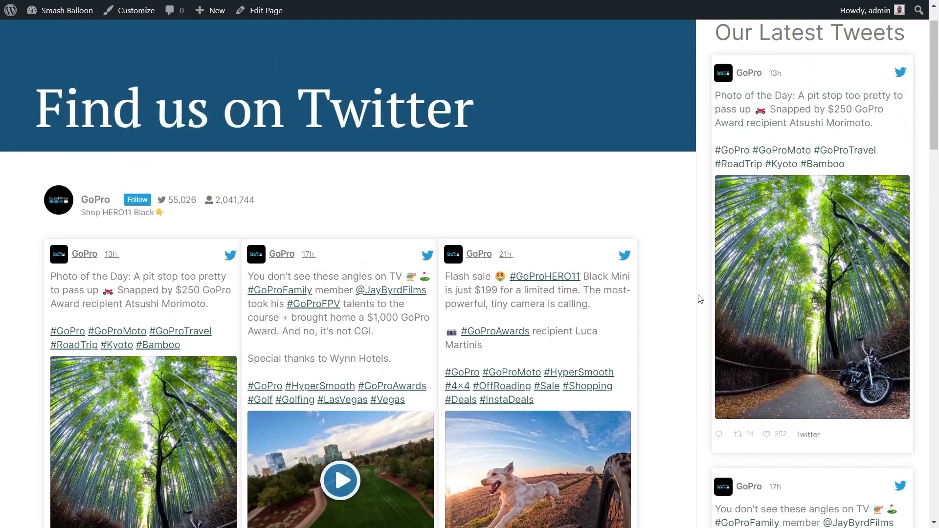